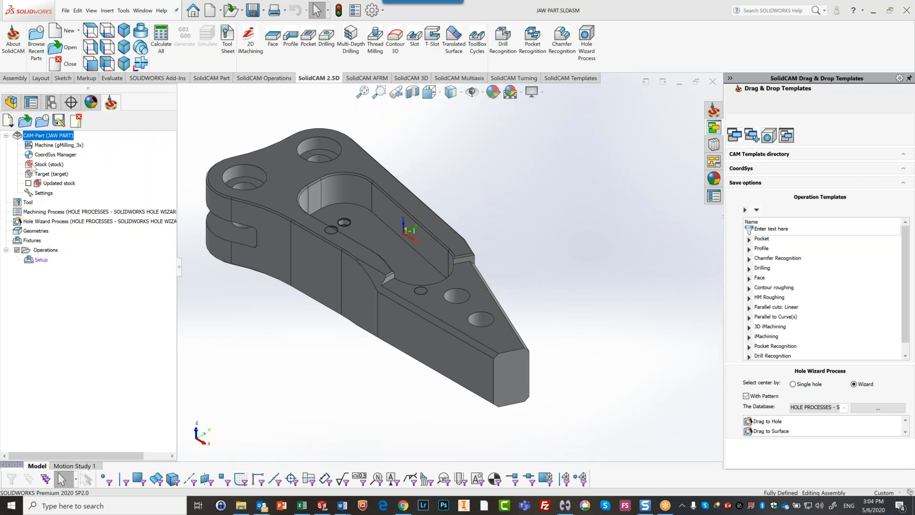
- Show the updated stock block around the jaw part to check it, and hide it again
click(29, 183)
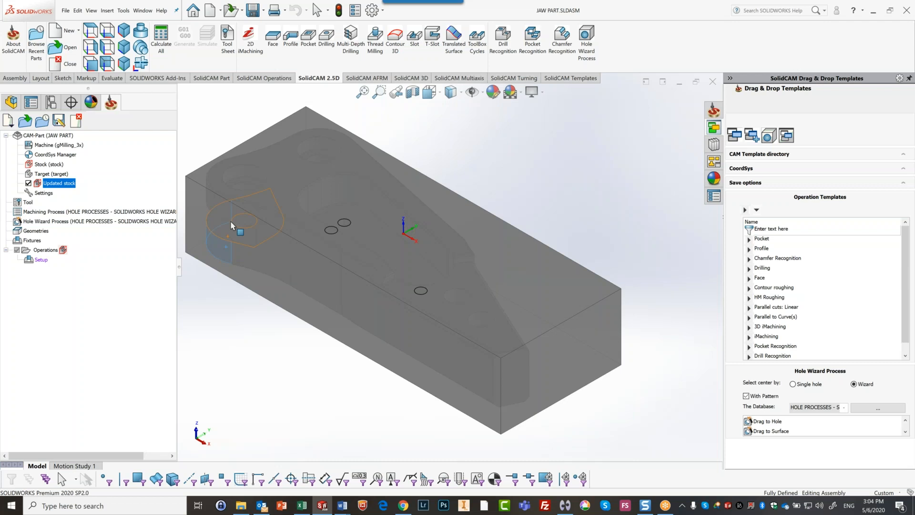
middle_drag(324, 261, 280, 263)
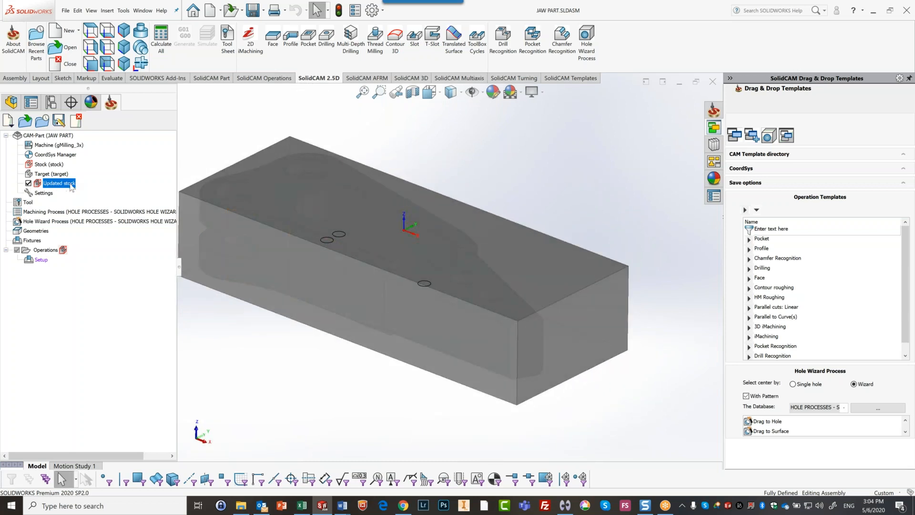
click(29, 183)
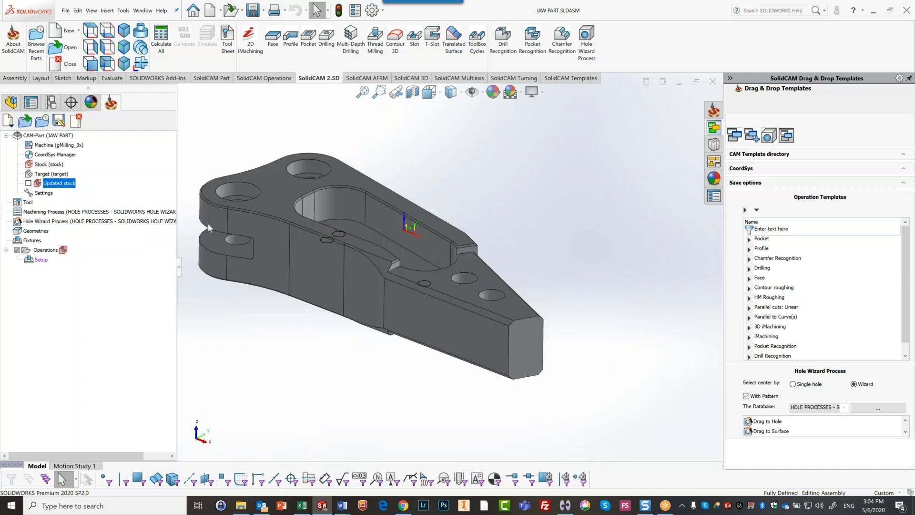
key(f)
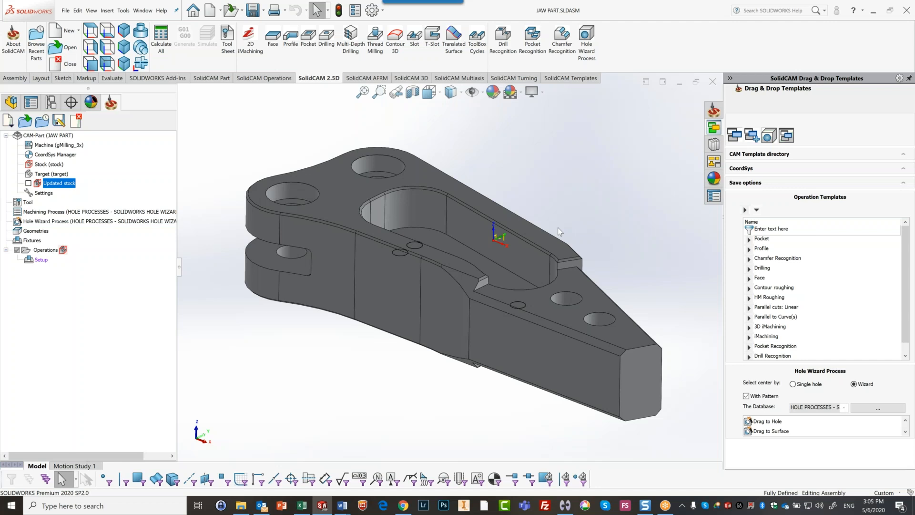
- Apply the Facemill_50mm_Spiral face operation template to the top face of the jaw part
click(748, 281)
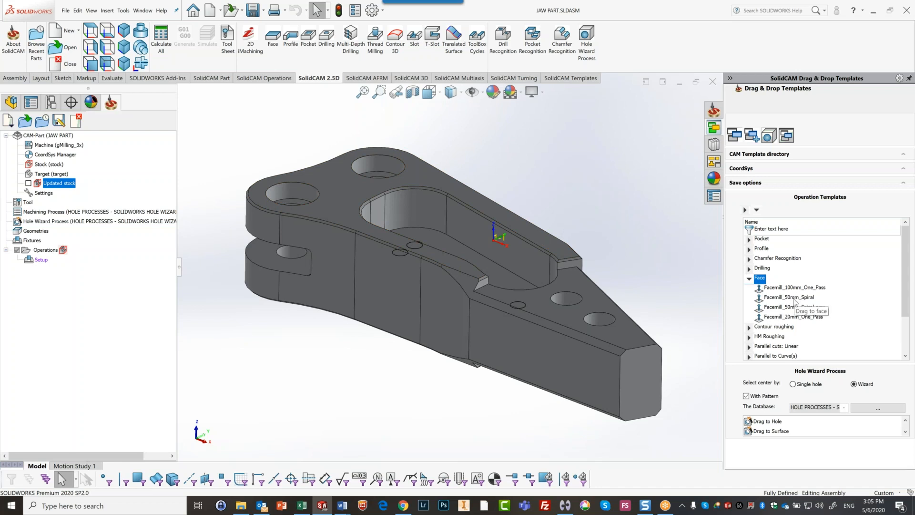
drag(793, 301, 626, 224)
drag(531, 233, 531, 235)
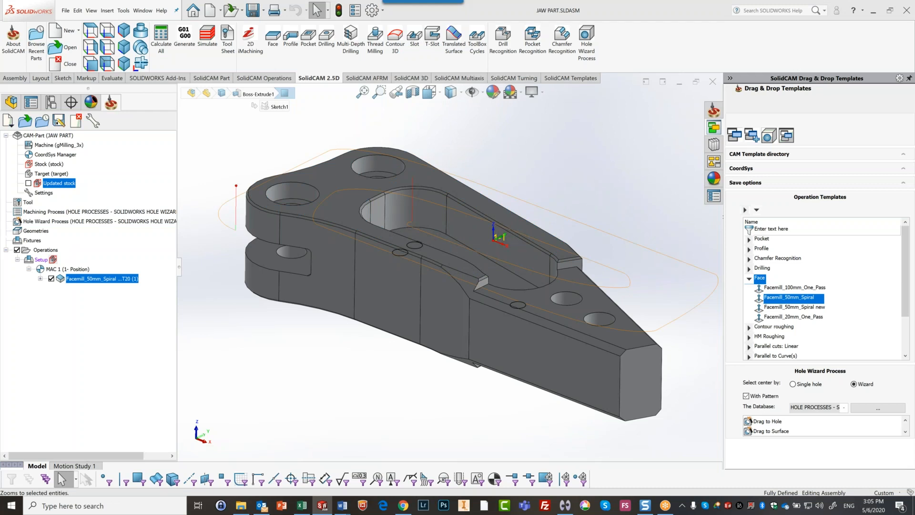
middle_drag(581, 178, 566, 216)
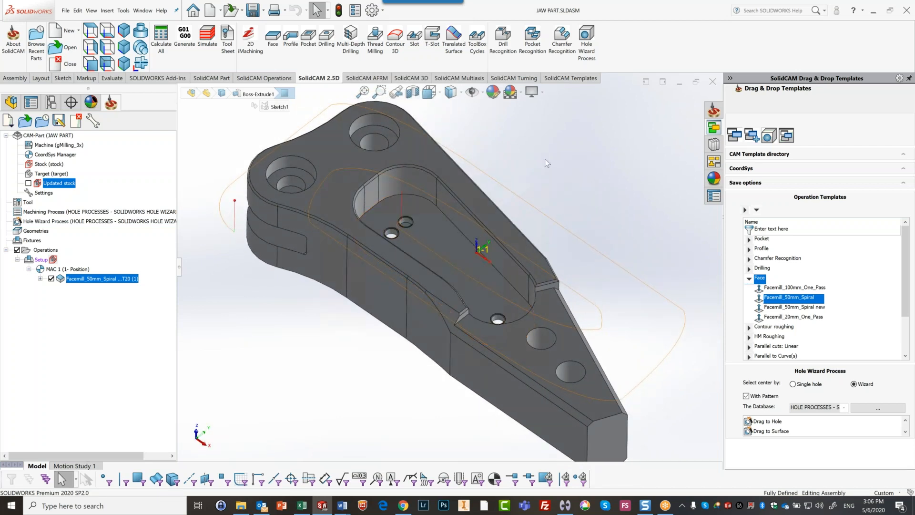
middle_drag(545, 159, 545, 159)
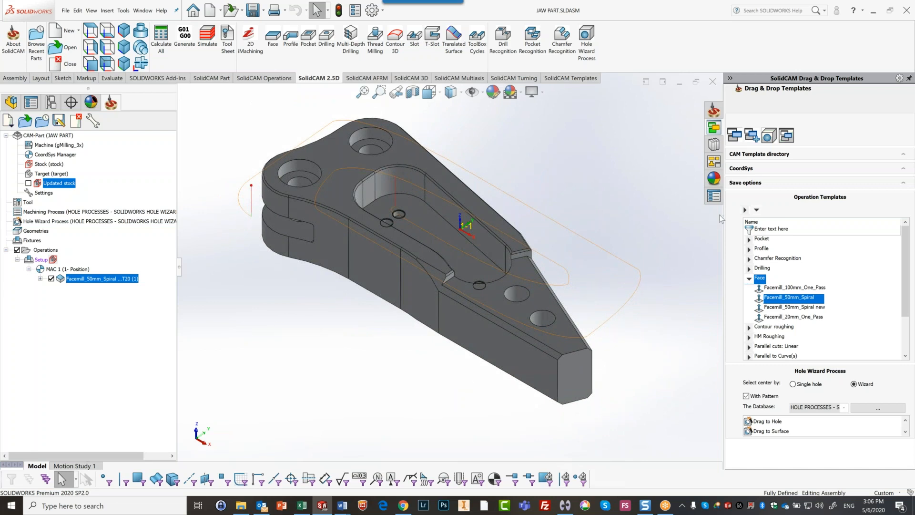
- Apply the iRough_Outside face iMachining template to the part's top face and hide the toolpaths of all operations
click(757, 210)
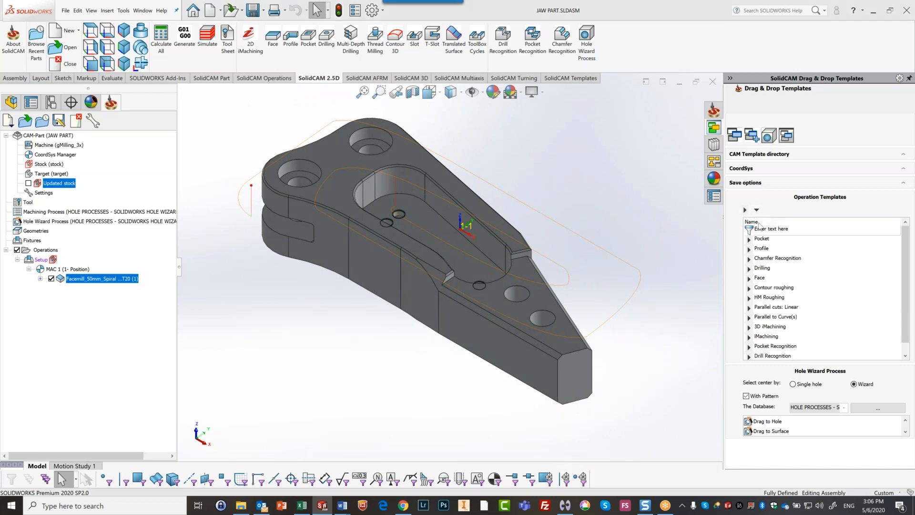
click(749, 336)
scroll(834, 329, down, 2)
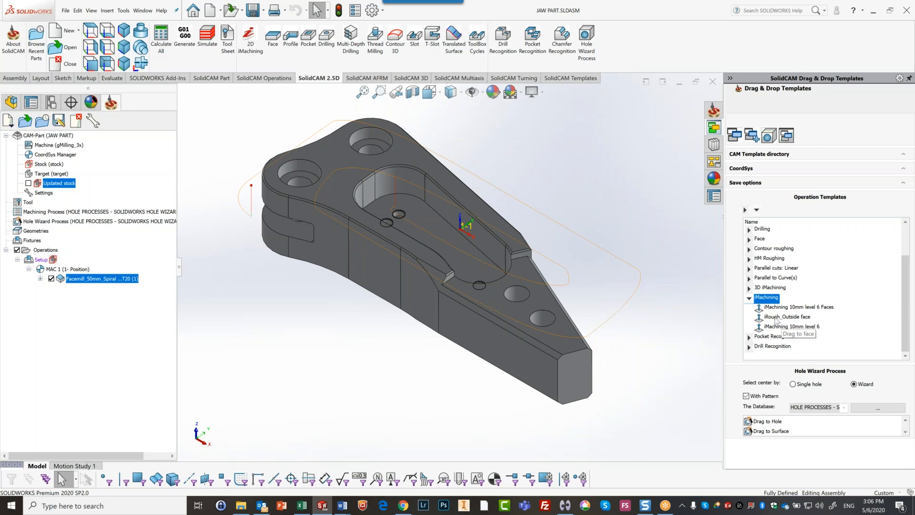
drag(775, 320, 482, 209)
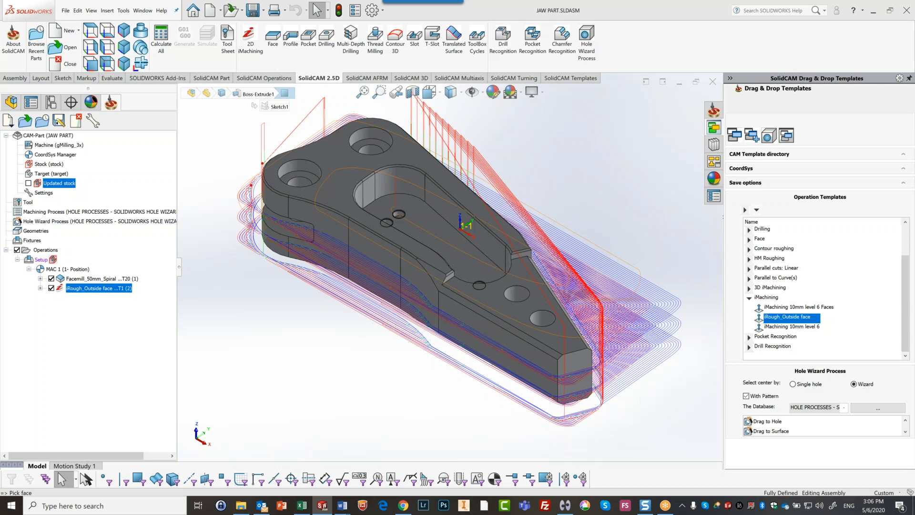
click(17, 250)
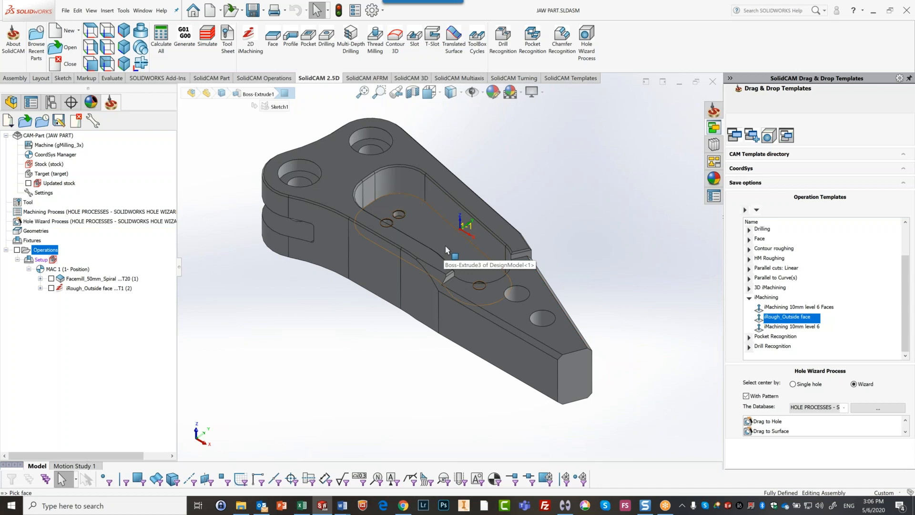
- Apply the iMachining 10mm level 6 Faces template to the pocket floor and to the lowered face at the part's nose
click(773, 308)
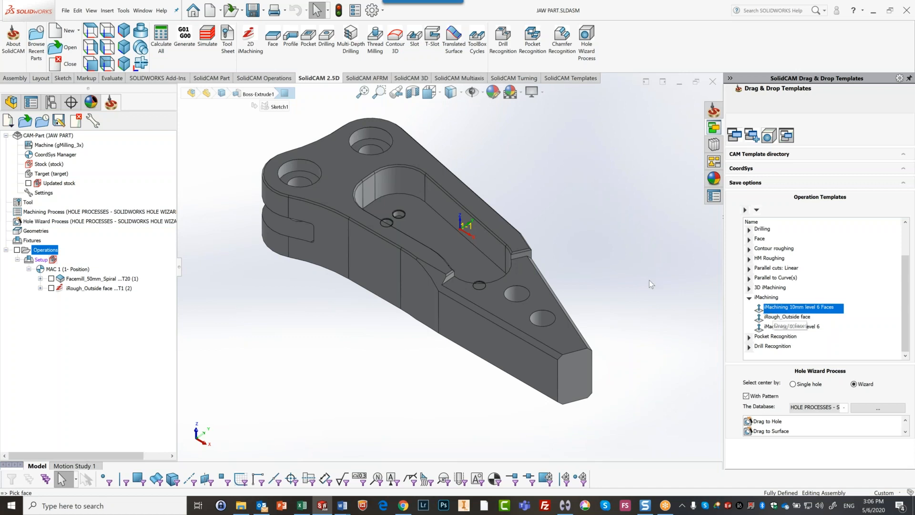
click(441, 246)
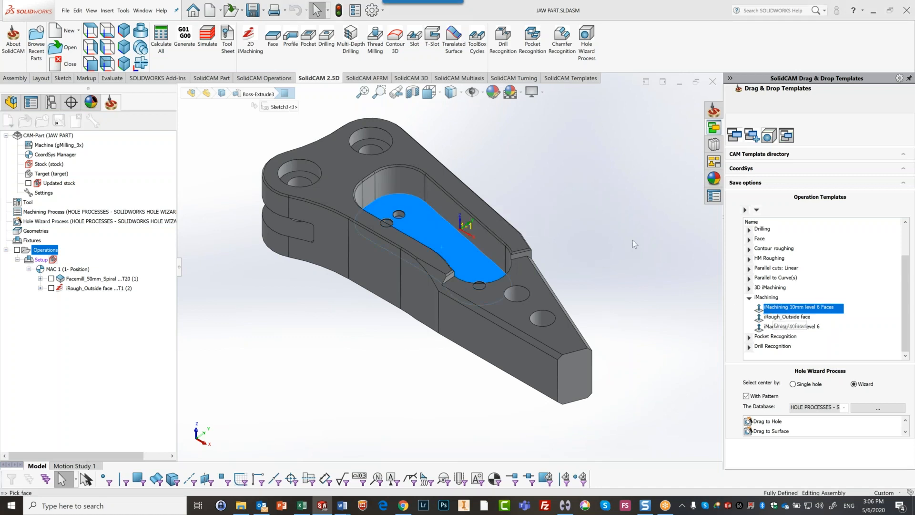
drag(775, 307, 488, 240)
click(684, 51)
drag(792, 307, 508, 237)
drag(461, 257, 462, 257)
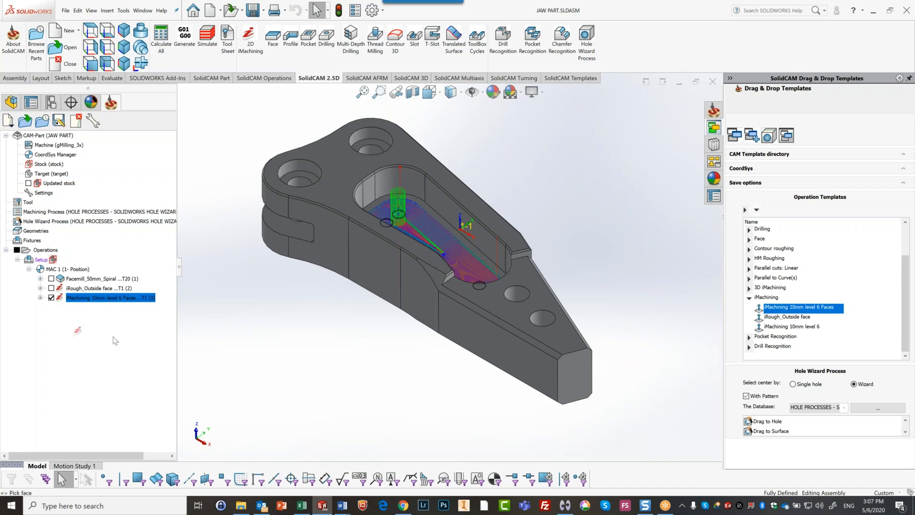
drag(498, 301, 496, 302)
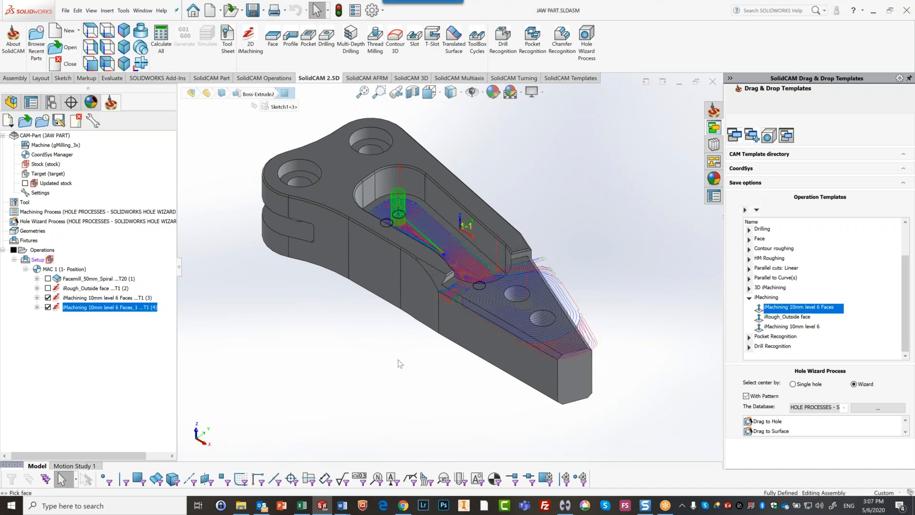
- Simulate all operations with SolidVerify, exit the simulation and hide all toolpaths
click(42, 251)
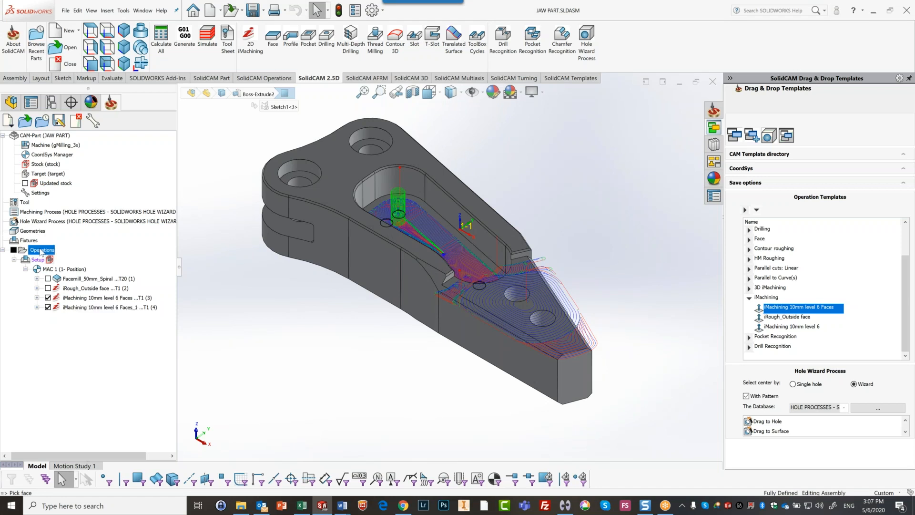
click(208, 38)
click(220, 163)
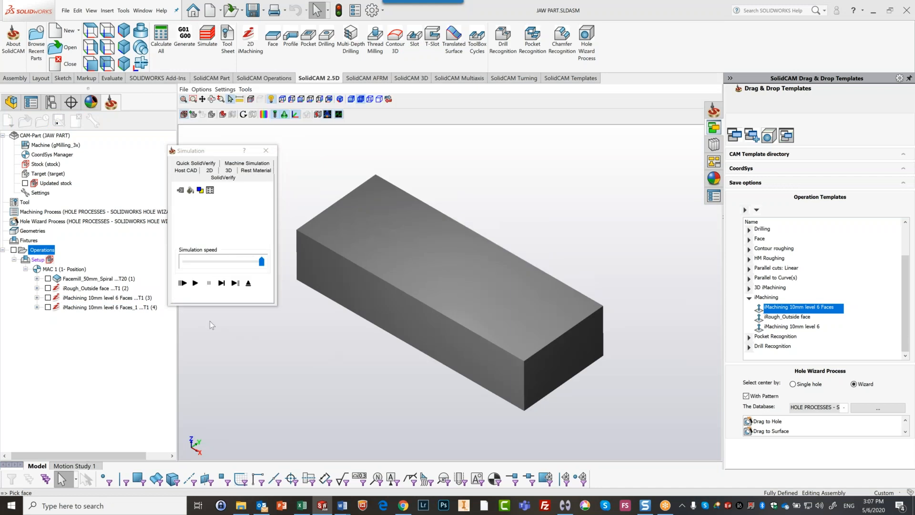
click(195, 283)
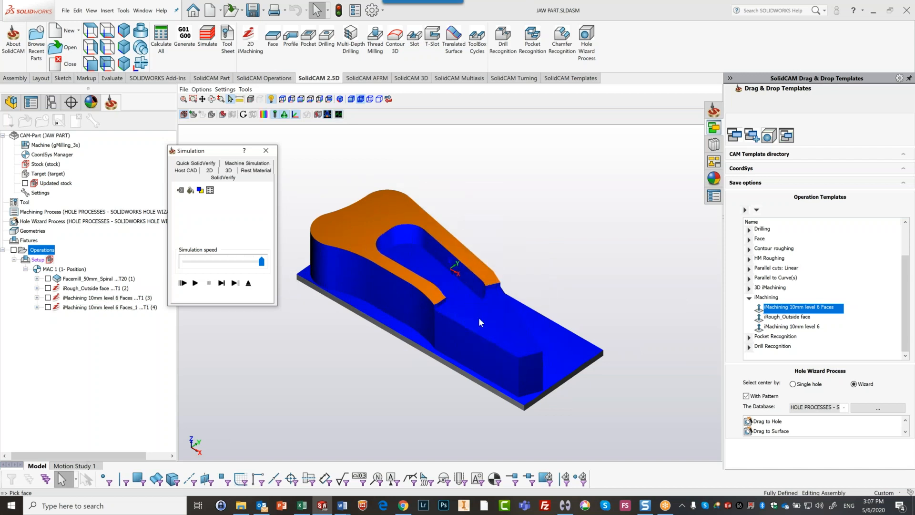
click(247, 283)
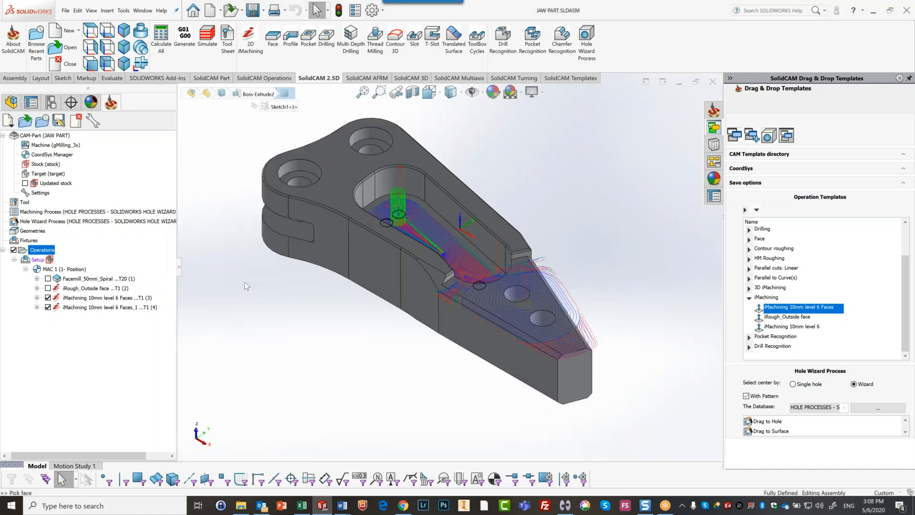
click(14, 249)
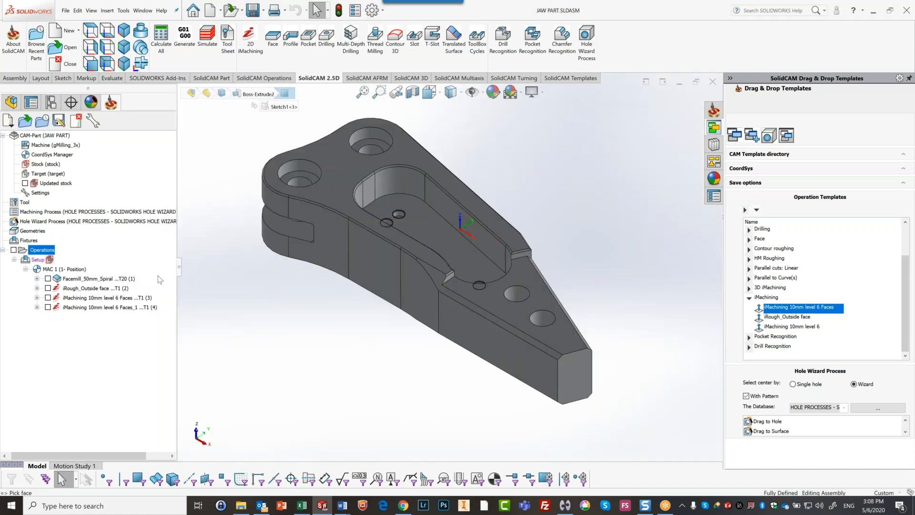
- Inspect the holes in the jaw part and open its DesignModel part file on its own
scroll(483, 276, down, 5)
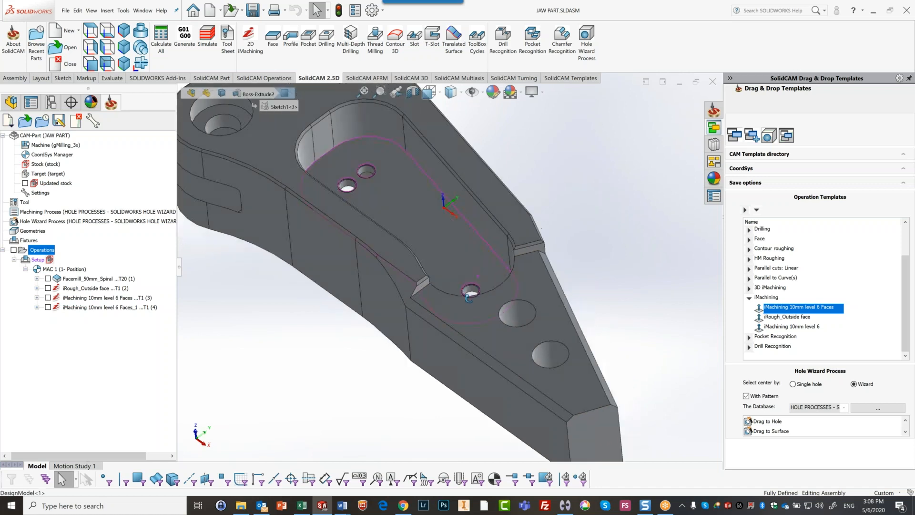
scroll(468, 314, up, 8)
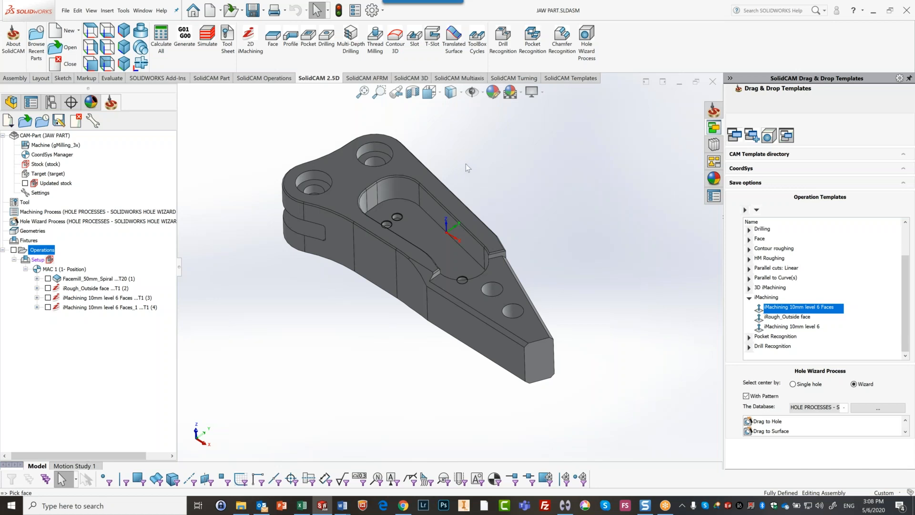
click(414, 166)
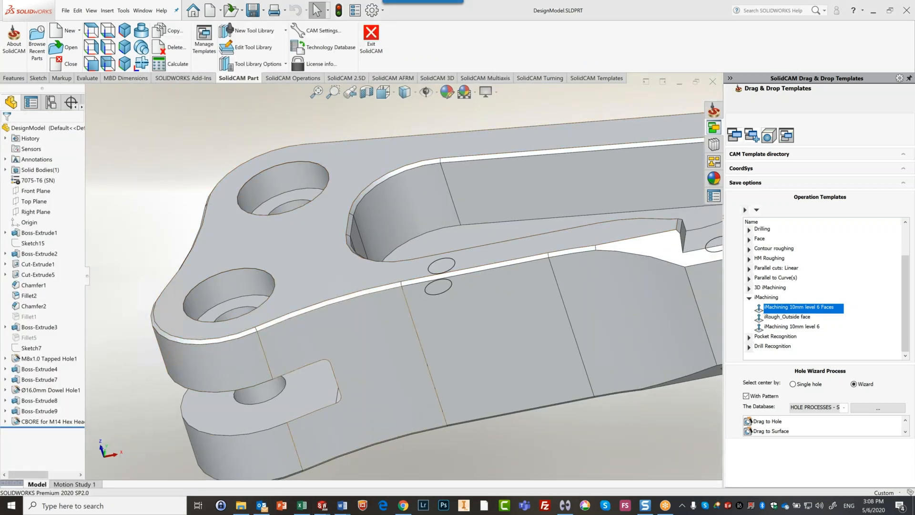
scroll(468, 276, up, 5)
middle_drag(468, 277, 408, 340)
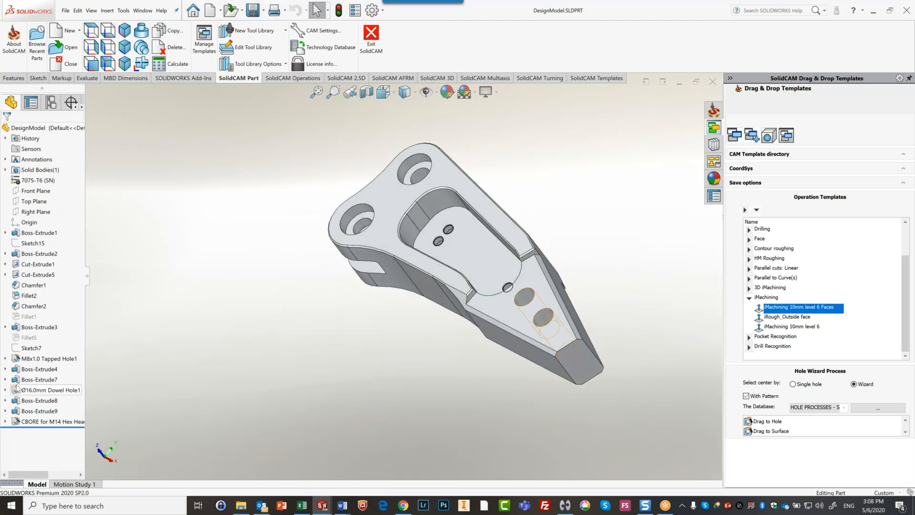
- Review the Hole Wizard specification options on the part's top face, cancel the hole and close DesignModel without saving changes
click(14, 78)
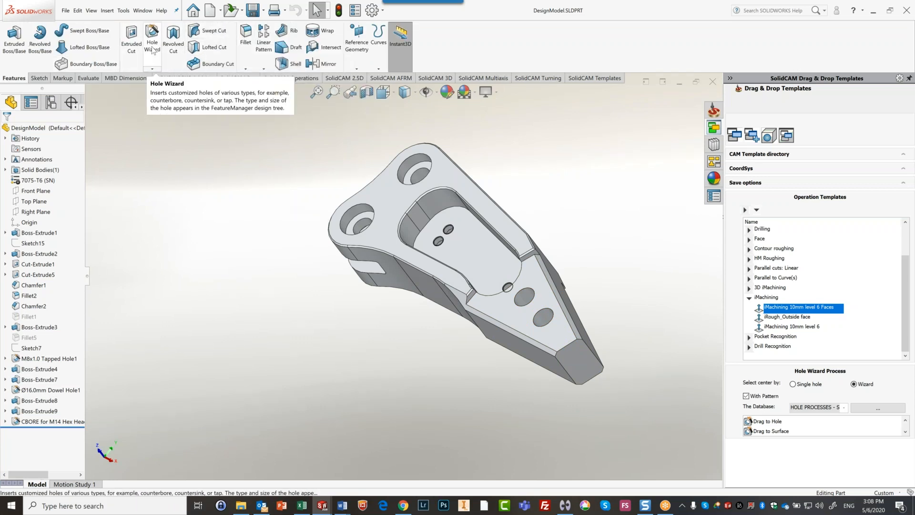
click(398, 199)
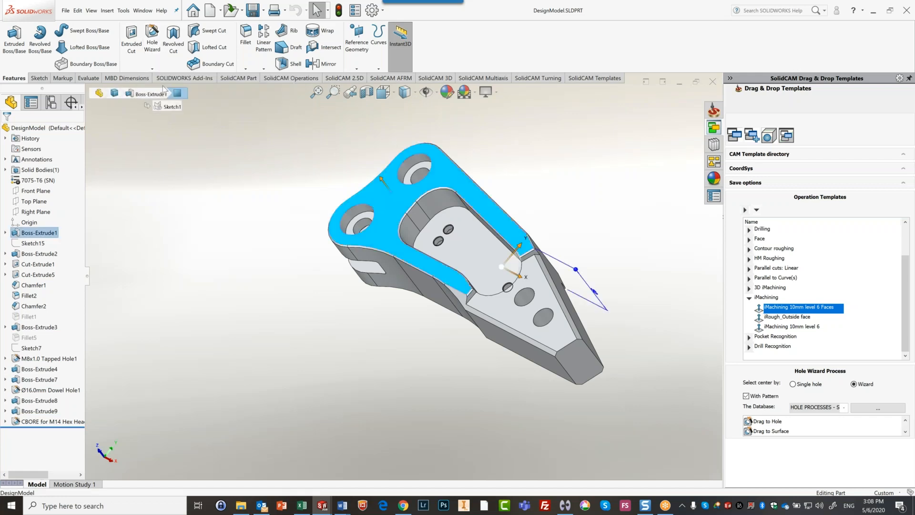
click(156, 47)
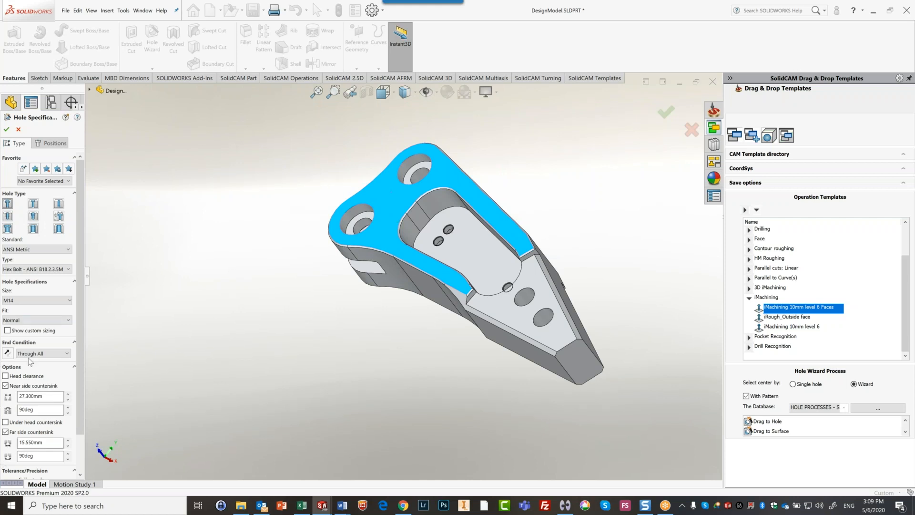
click(18, 129)
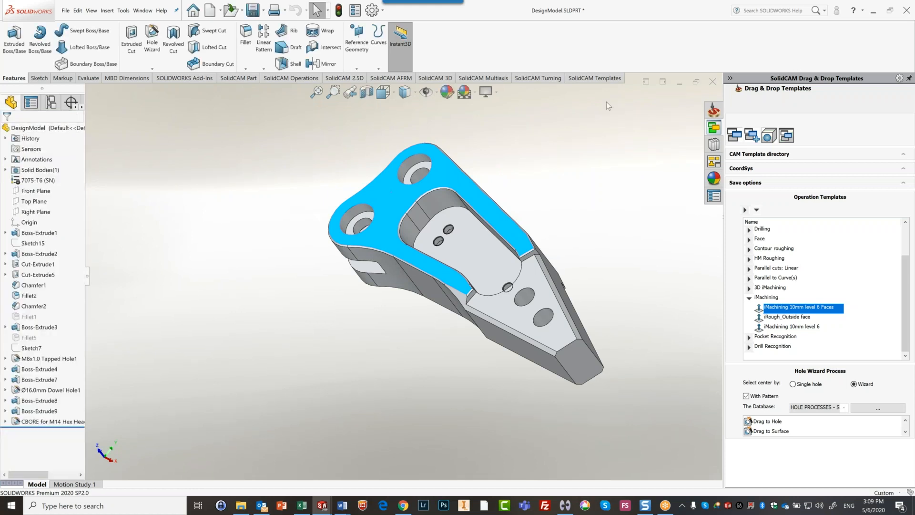
click(710, 86)
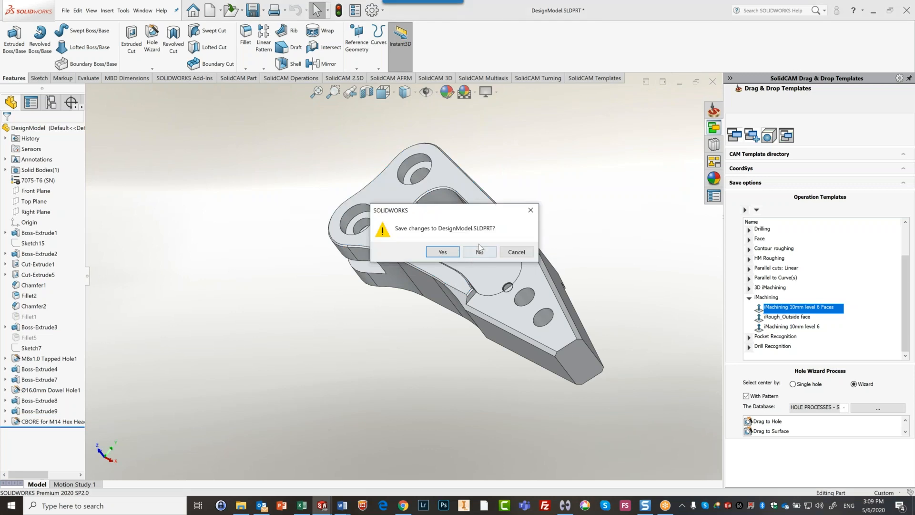
click(476, 253)
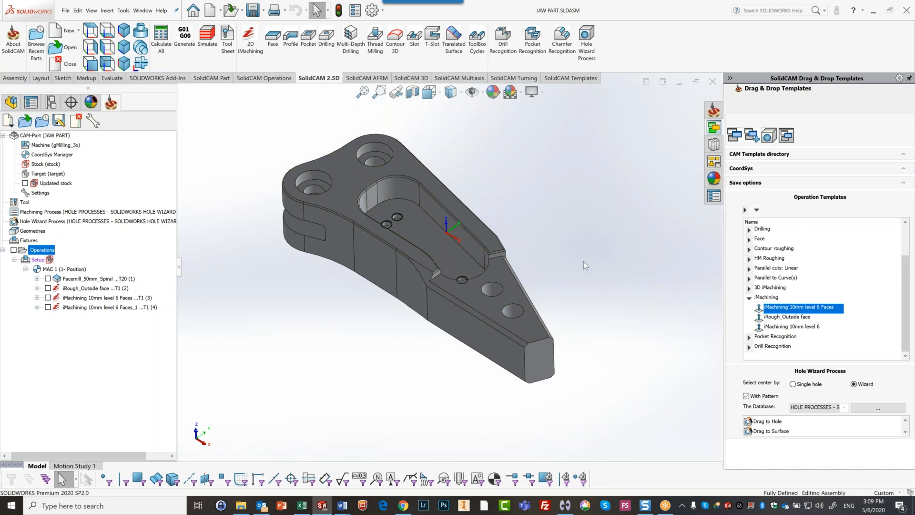
- Apply the Hole Wizard Process with pattern to the tapped holes in the pocket floor
scroll(408, 224, up, 4)
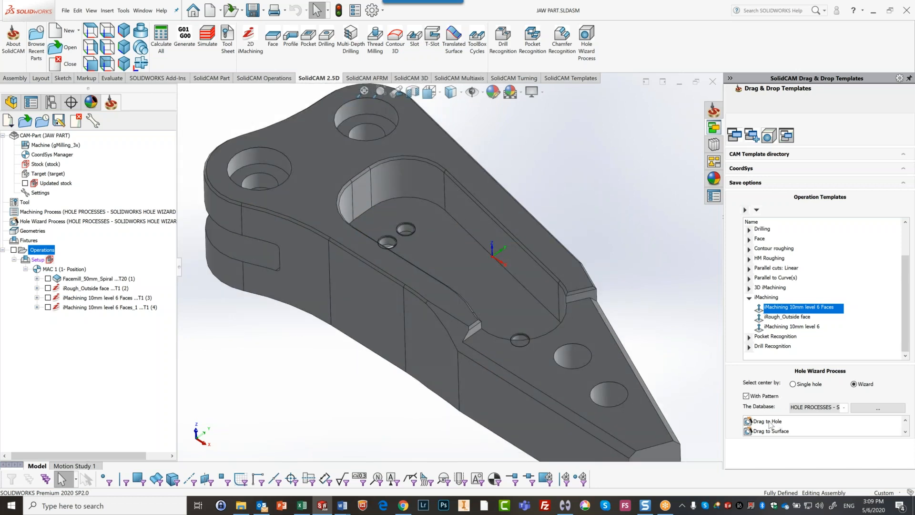
drag(767, 422, 406, 230)
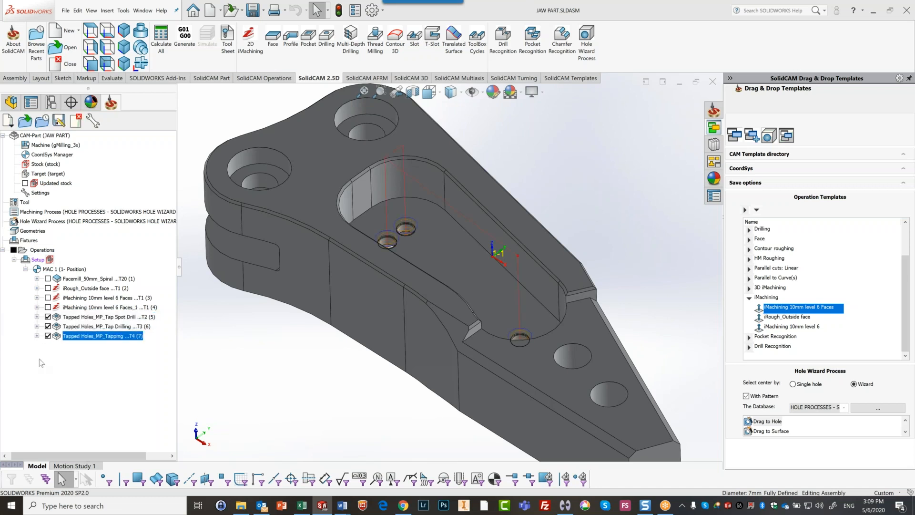
- Review the tool, technology and level settings of the tapped holes' Tapping operation and close it without changes
double_click(82, 336)
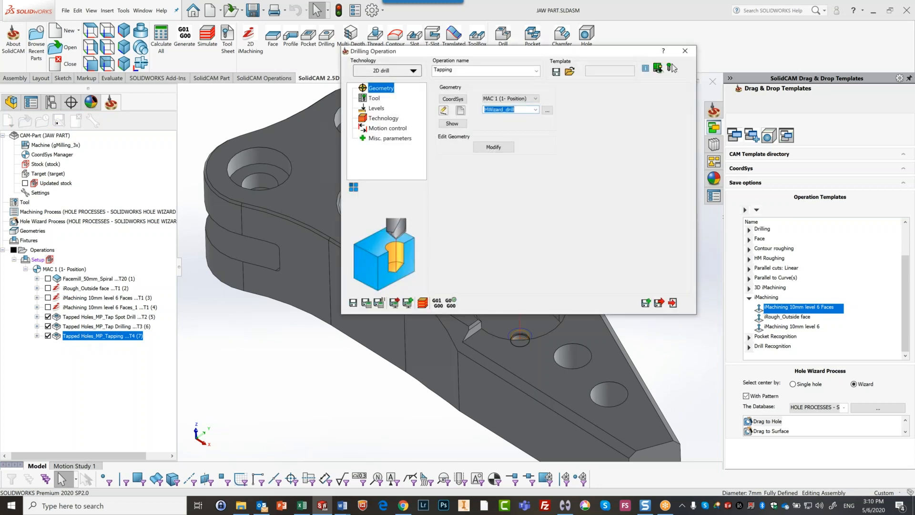
click(374, 98)
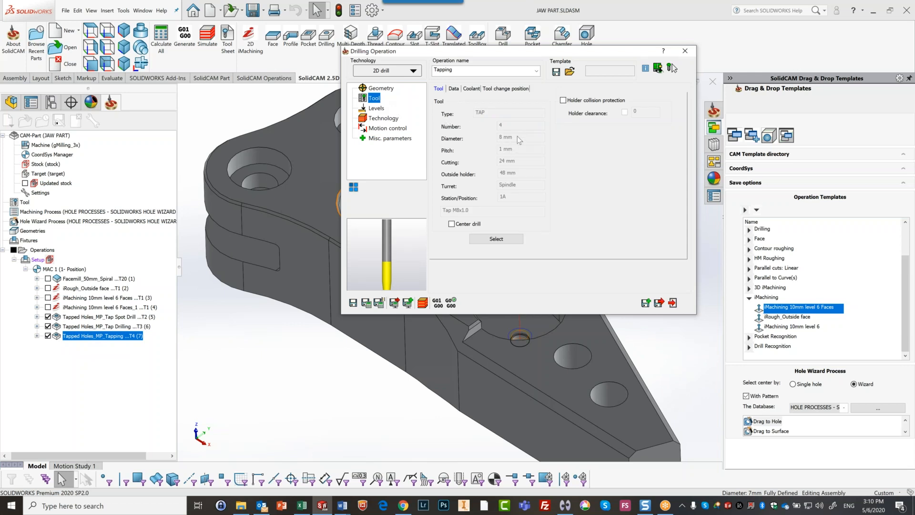
click(380, 119)
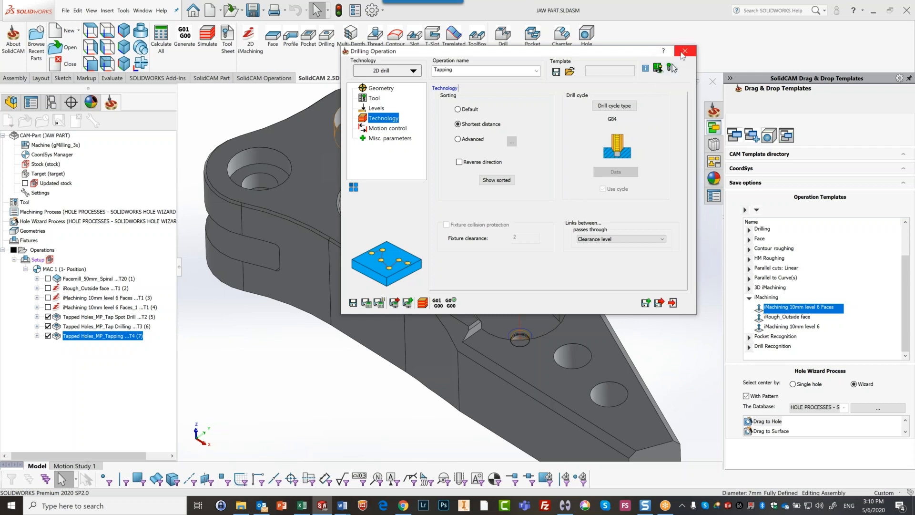
click(376, 108)
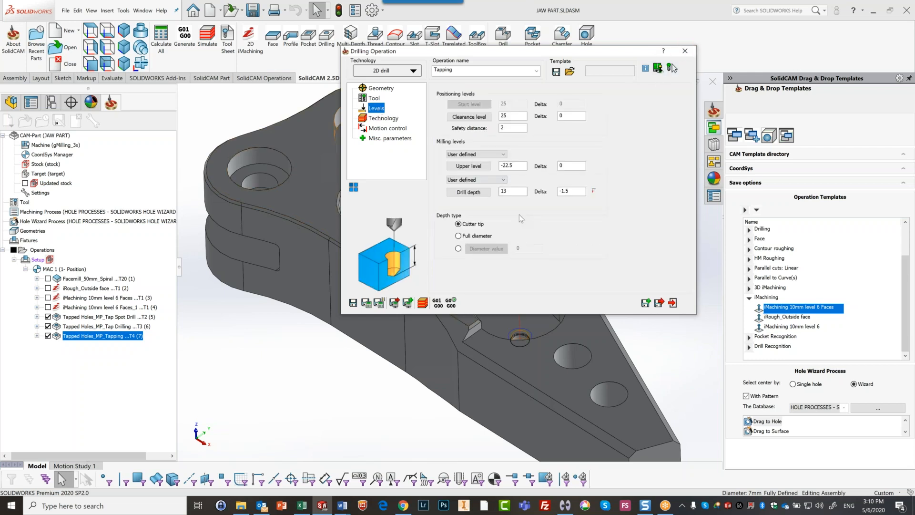
click(685, 51)
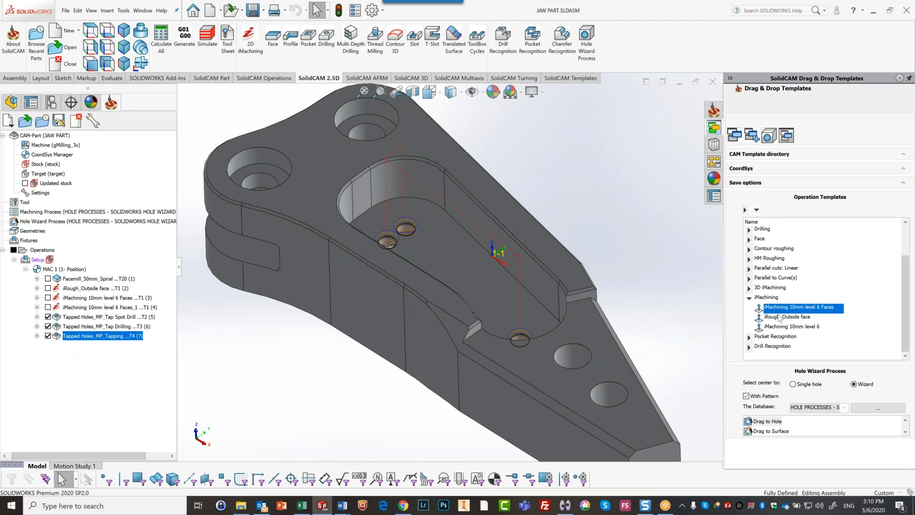
- Apply the Hole Wizard Process with pattern to the two 16 mm dowel holes near the tip and the M14 counterbored holes
drag(760, 426, 572, 357)
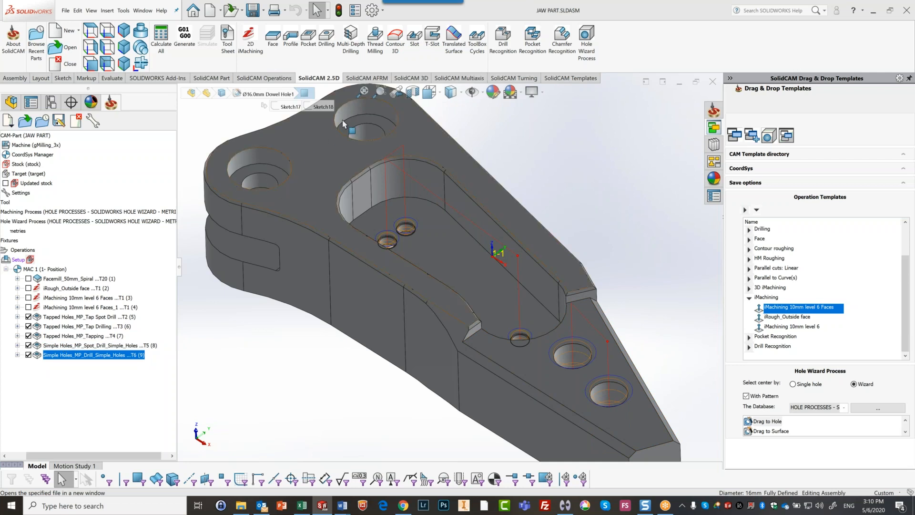
drag(760, 425, 245, 162)
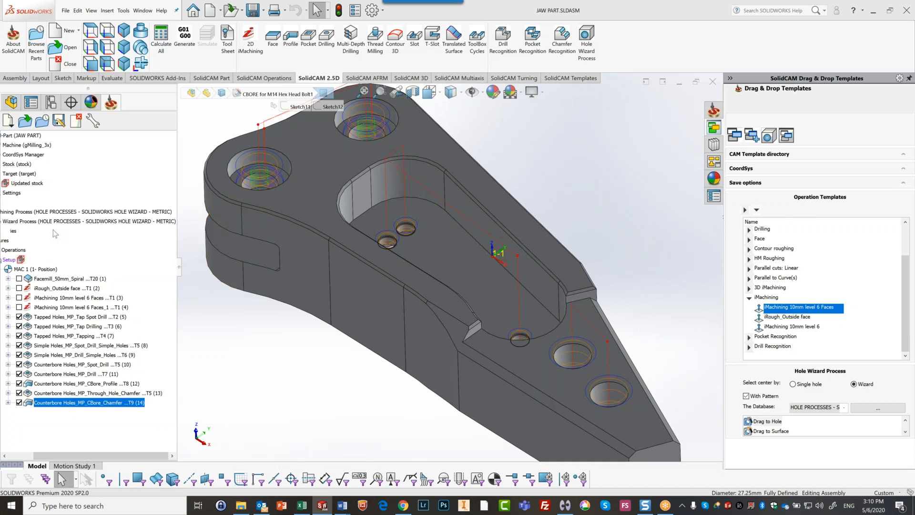
- Widen the CAM tree to show full operation names and hide the toolpaths of all operations
key(f)
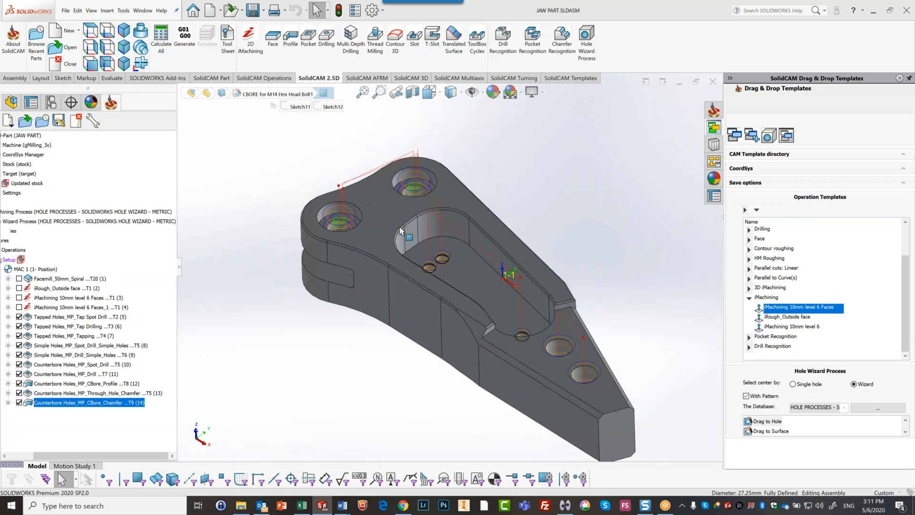
scroll(397, 210, down, 3)
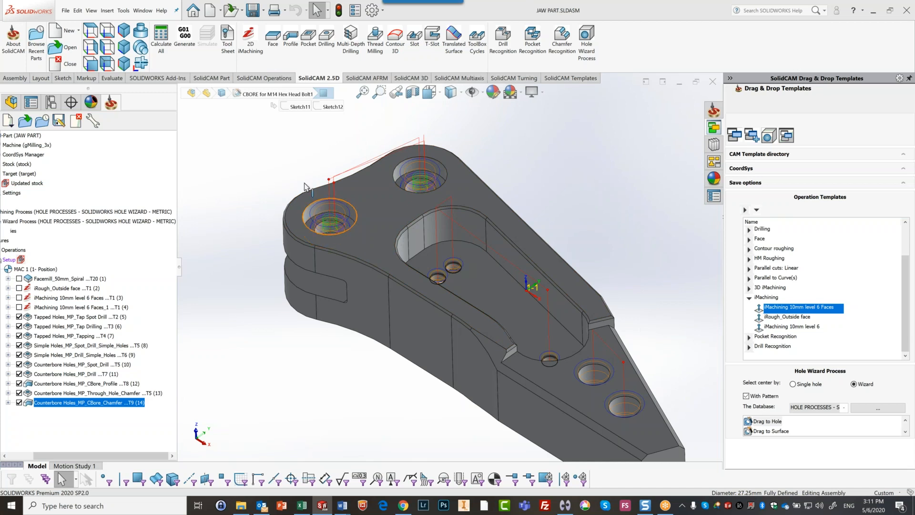
scroll(490, 245, up, 3)
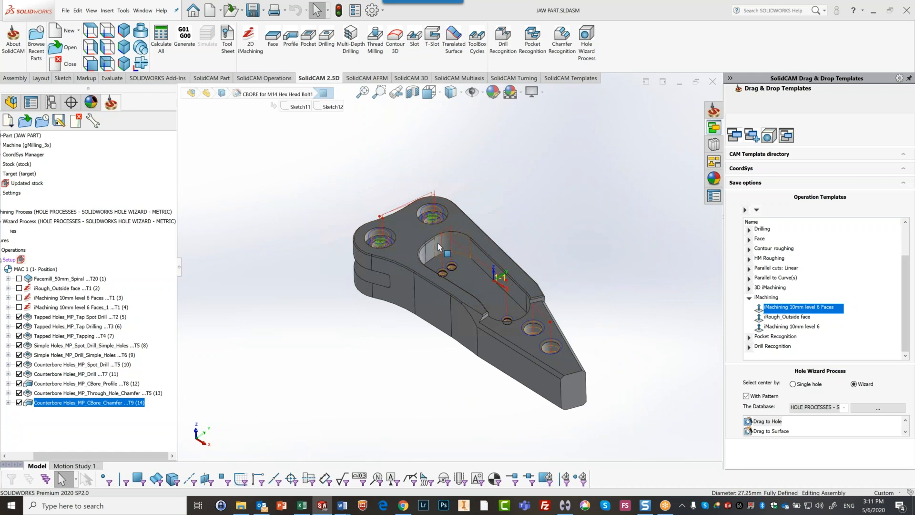
scroll(420, 233, down, 2)
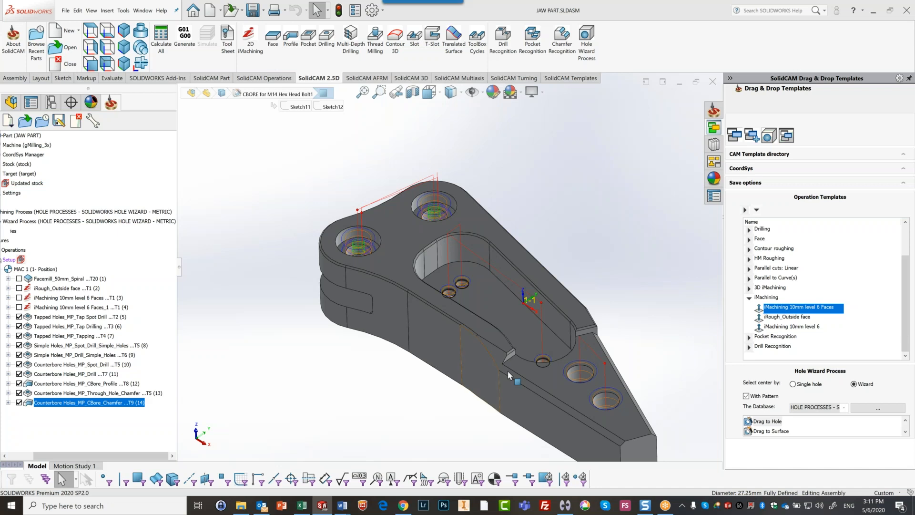
scroll(449, 264, up, 3)
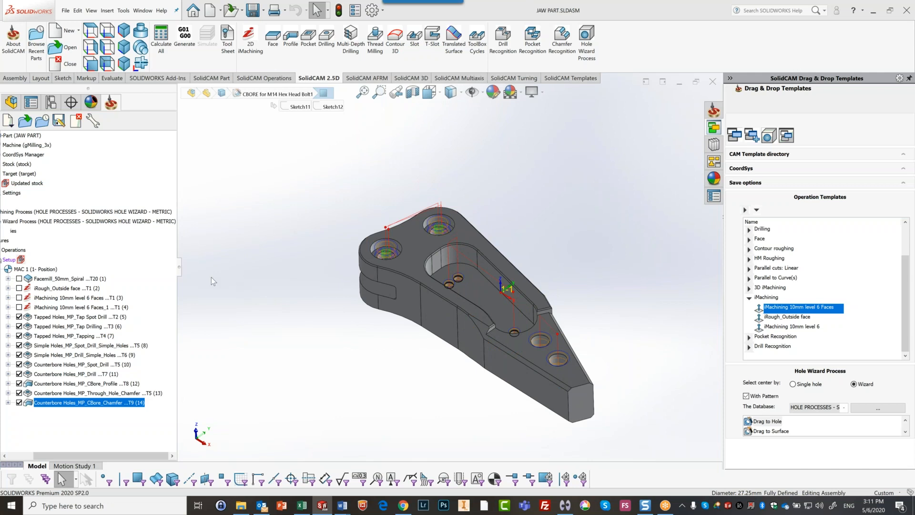
drag(179, 267, 275, 267)
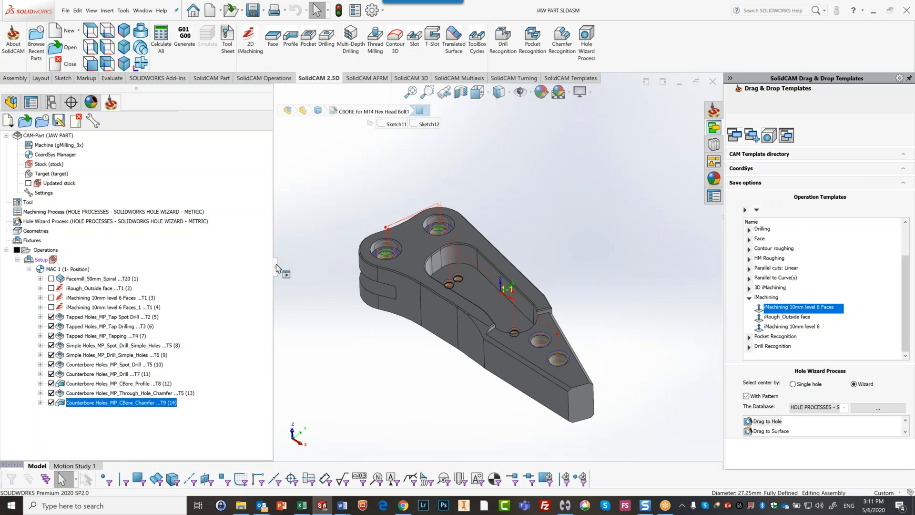
click(16, 250)
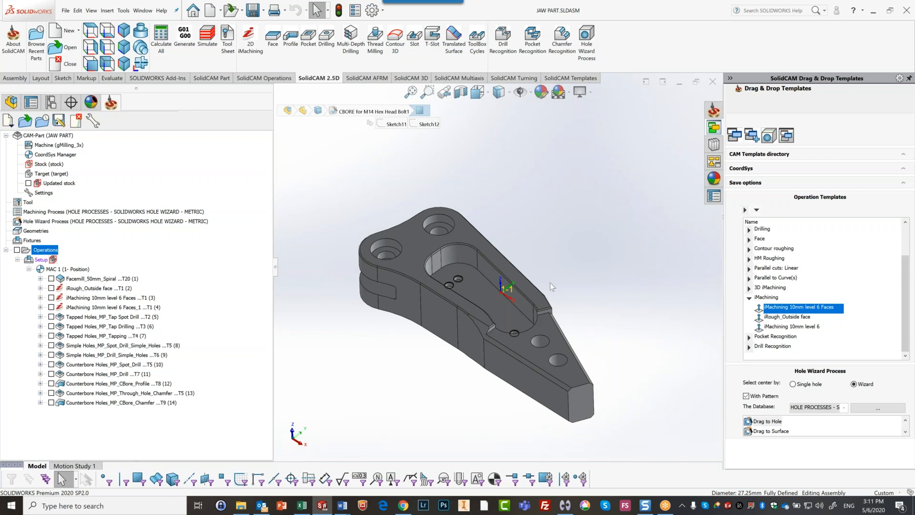
- Review the tapped holes' spot drill, tap drilling and tapping operations against the jaw part
click(72, 318)
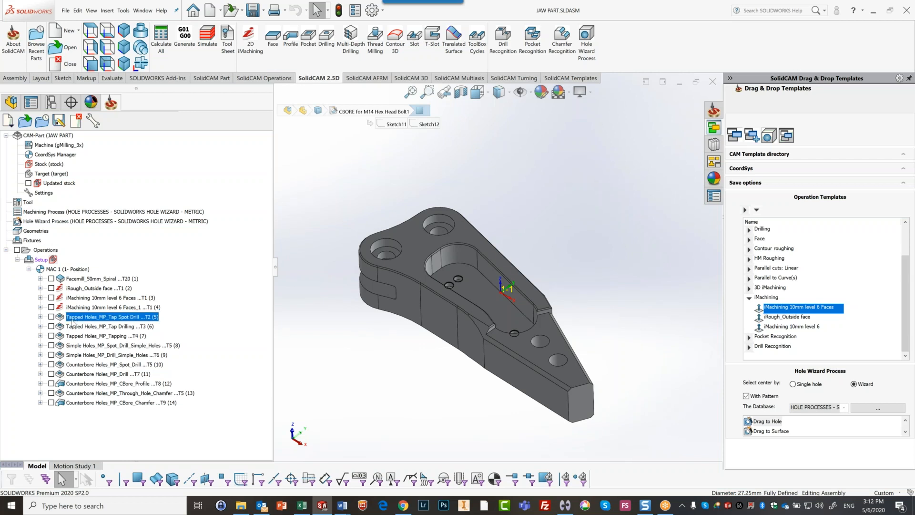
click(73, 327)
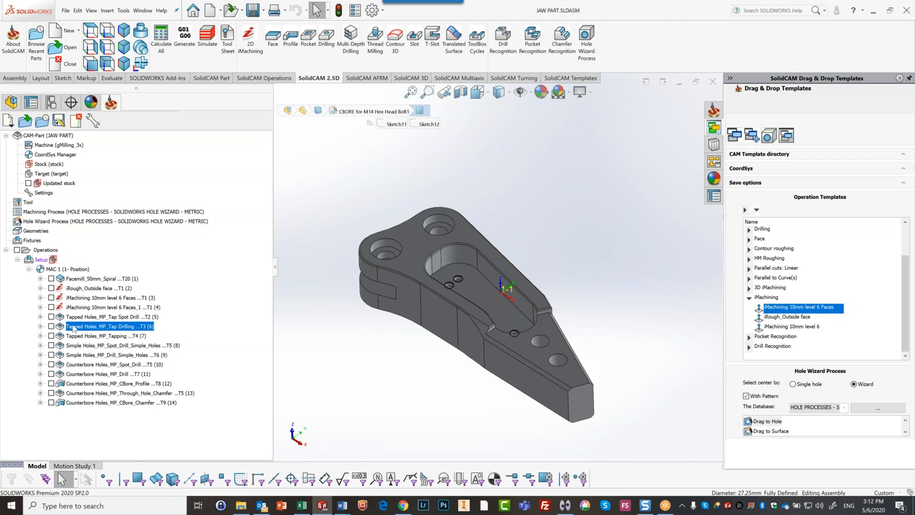
click(120, 336)
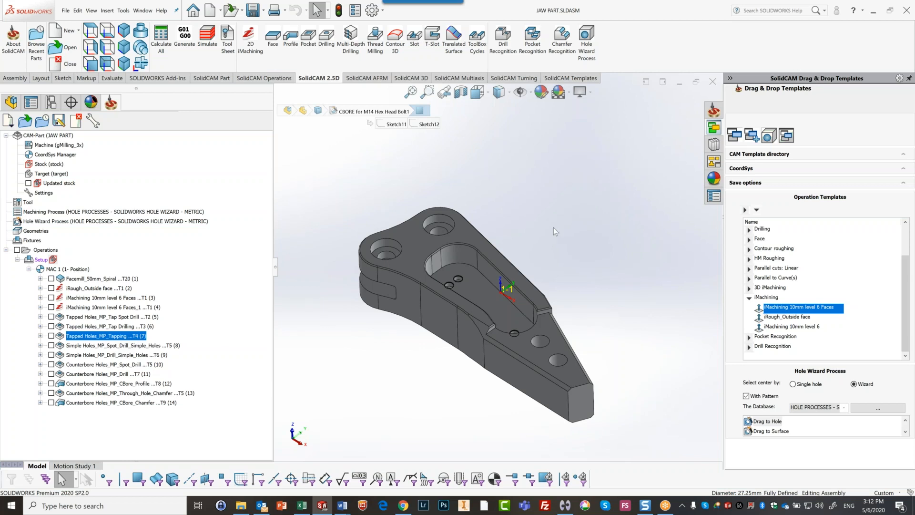
scroll(462, 253, down, 2)
scroll(462, 253, up, 2)
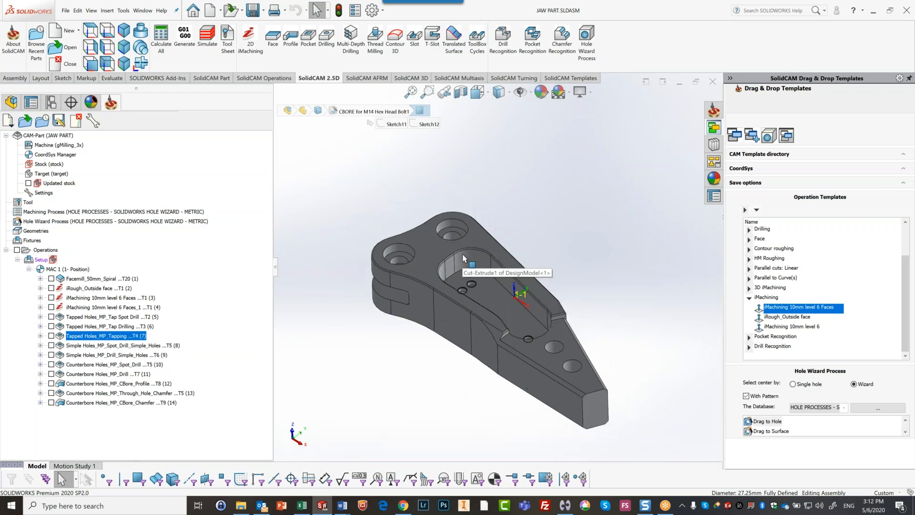
- Close the JAW PART CAM-part and open the original jaw part.SLDPRT model
click(718, 88)
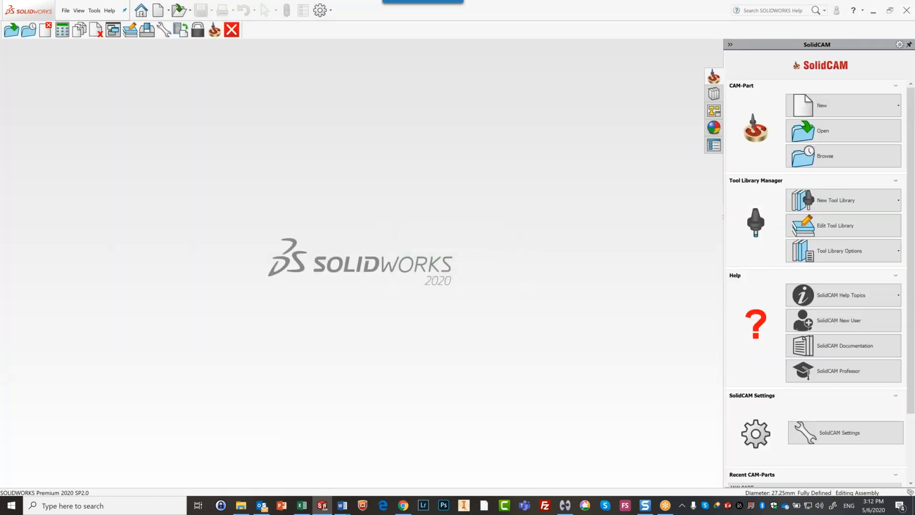
click(65, 10)
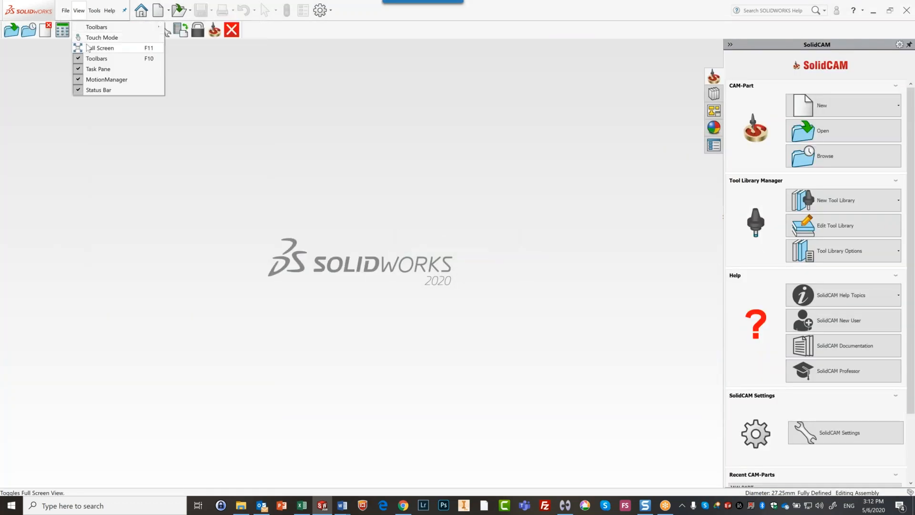
click(66, 10)
click(102, 52)
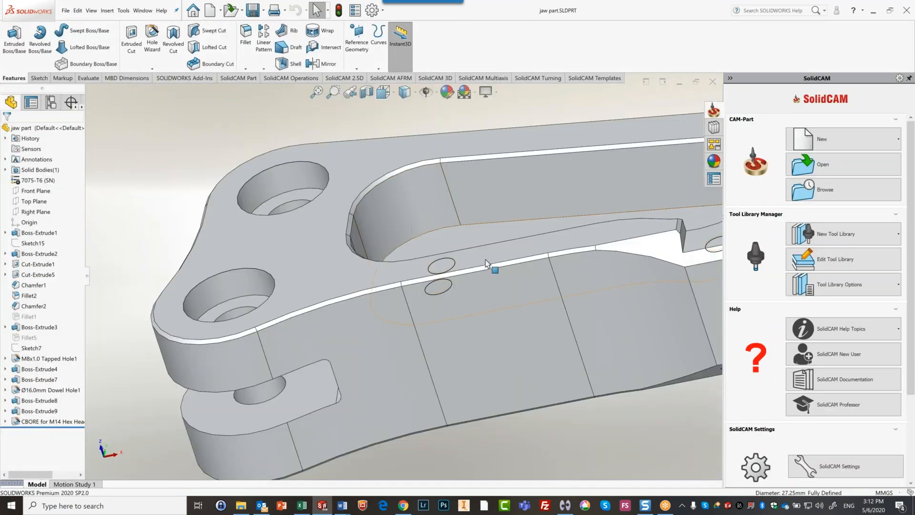
- Inspect the dimensions in the Boss-Extrude1 base sketch of the jaw part and exit the sketch without changes
scroll(485, 259, up, 5)
right_click(529, 194)
click(506, 186)
middle_drag(507, 186, 476, 237)
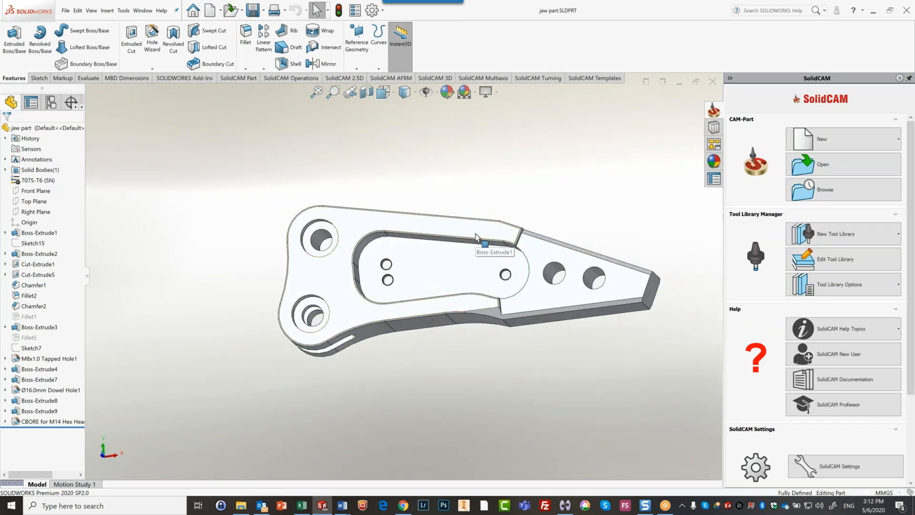
click(476, 236)
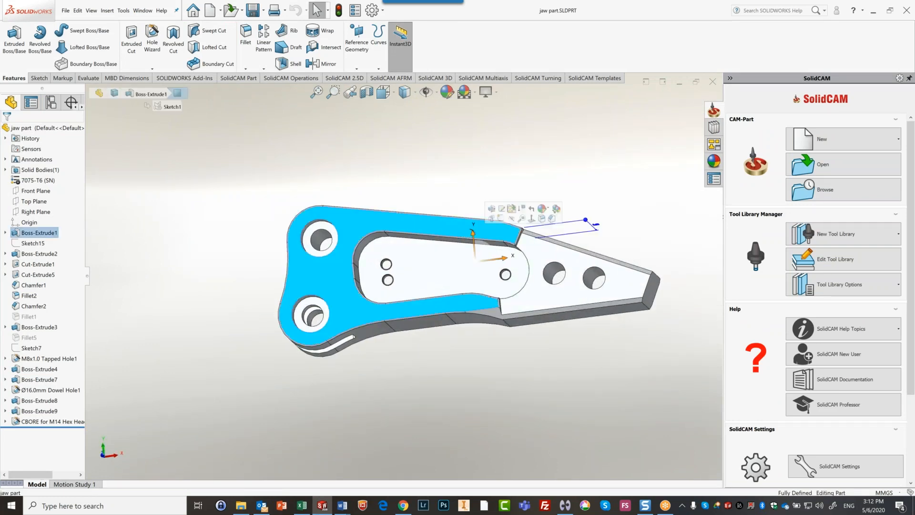
click(501, 210)
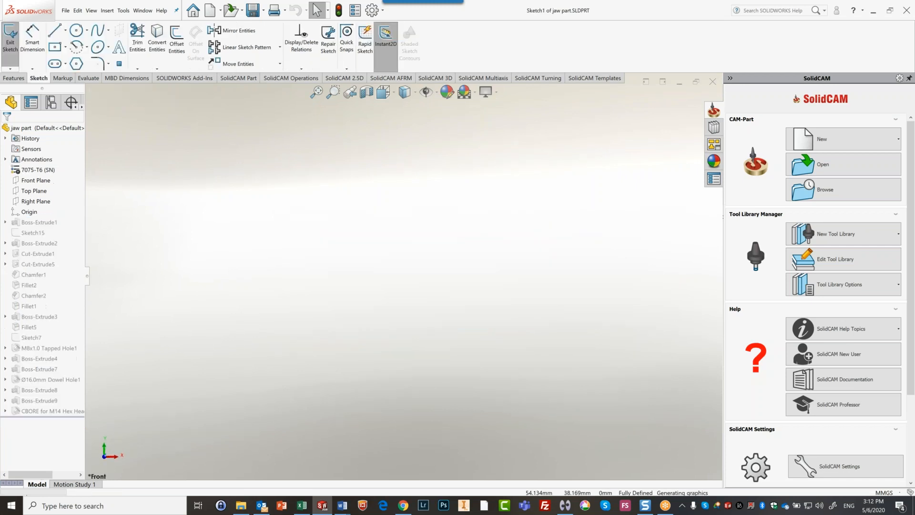
key(z)
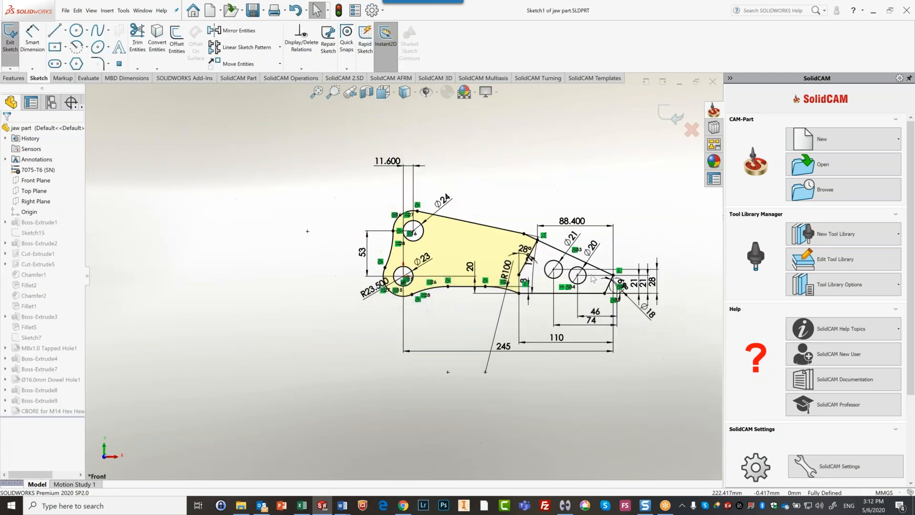
scroll(473, 265, down, 2)
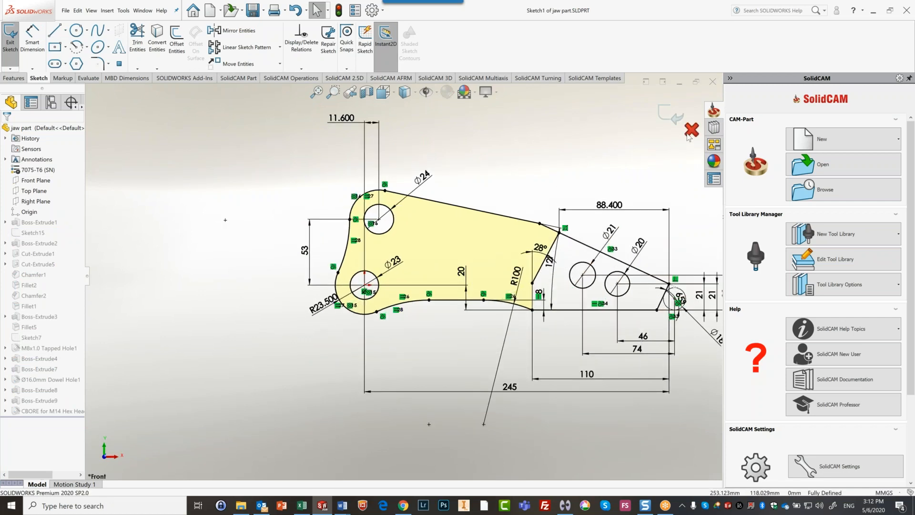
click(10, 42)
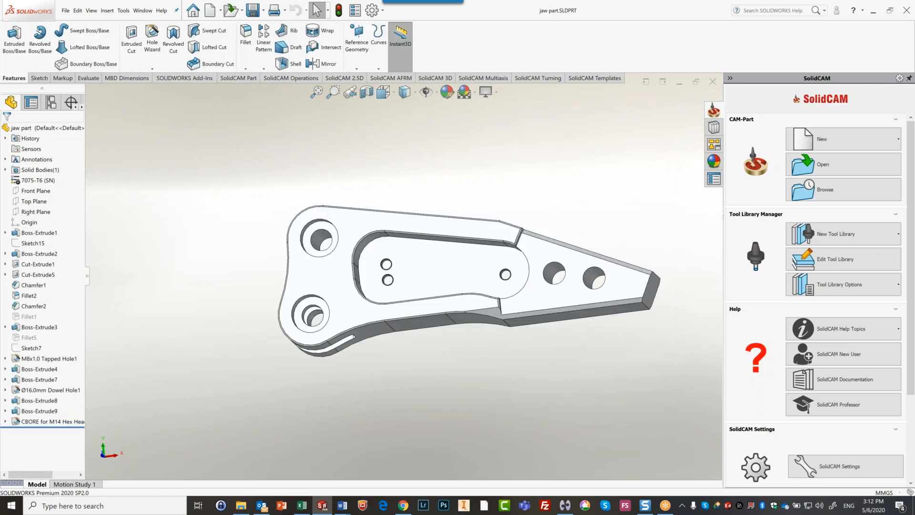
click(443, 270)
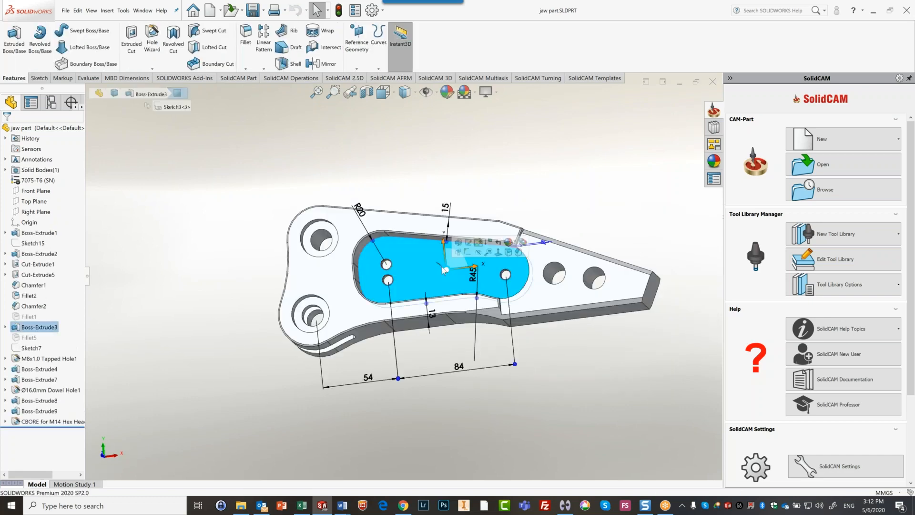
click(467, 252)
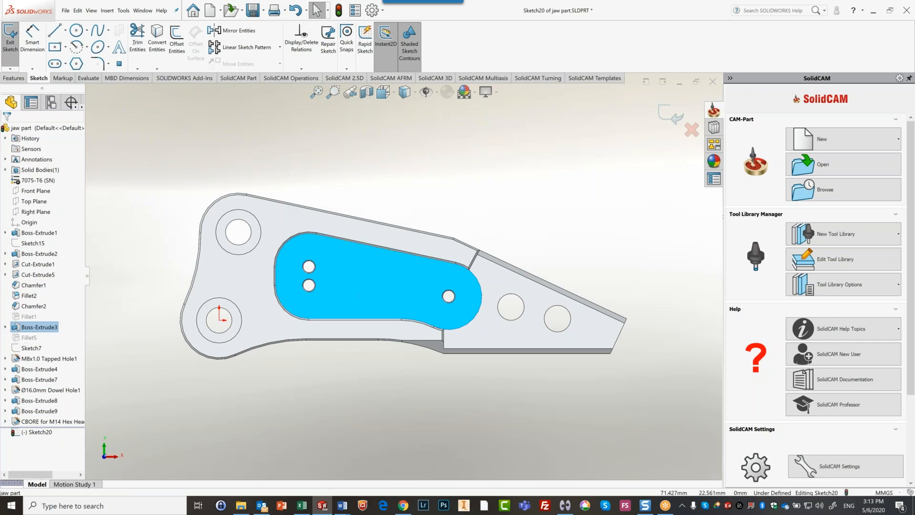
mouse_move(338, 281)
middle_down()
mouse_move(348, 202)
mouse_move(335, 279)
middle_up()
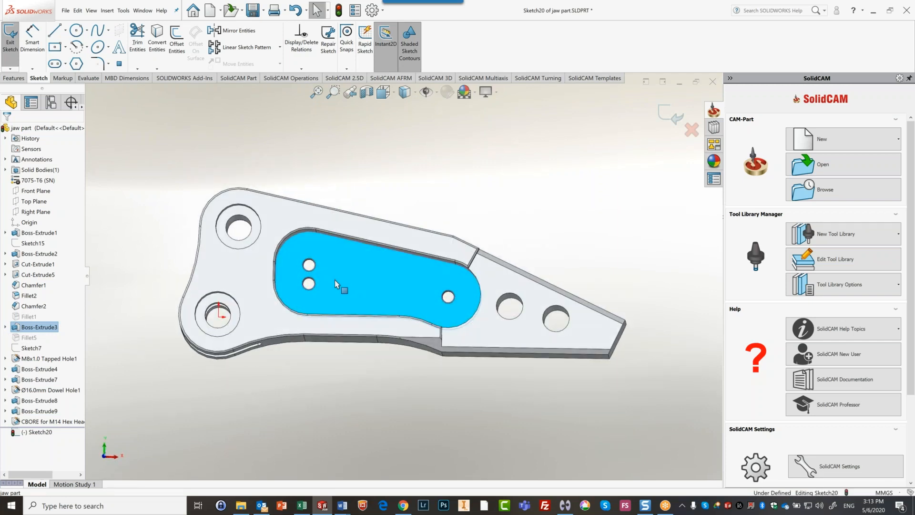
click(692, 131)
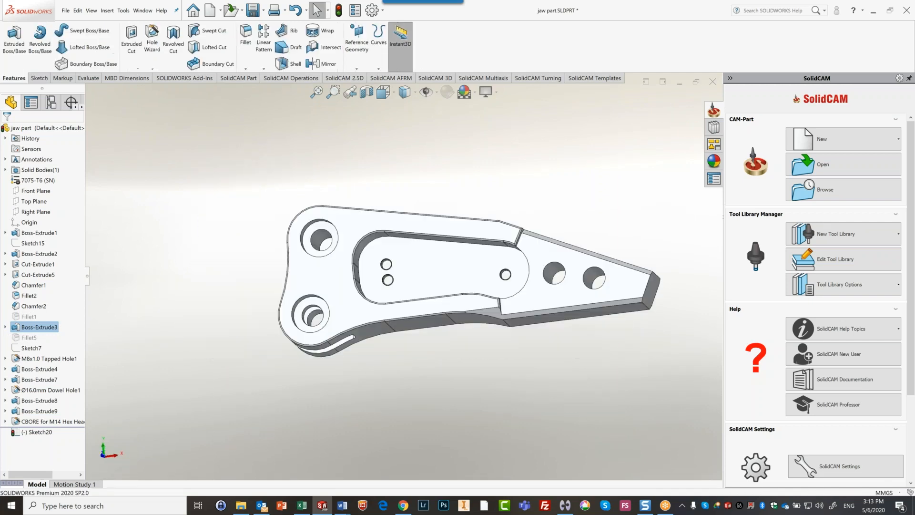
- Edit the pocket floor's Boss-Extrude3 sketch and set the offset between the pocket's slanted edge and the outer profile to 10 mm
click(418, 278)
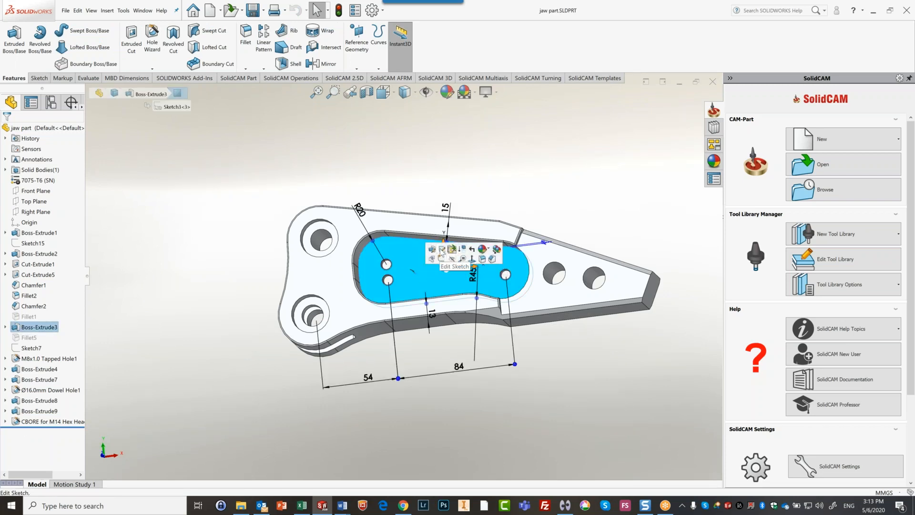
click(441, 250)
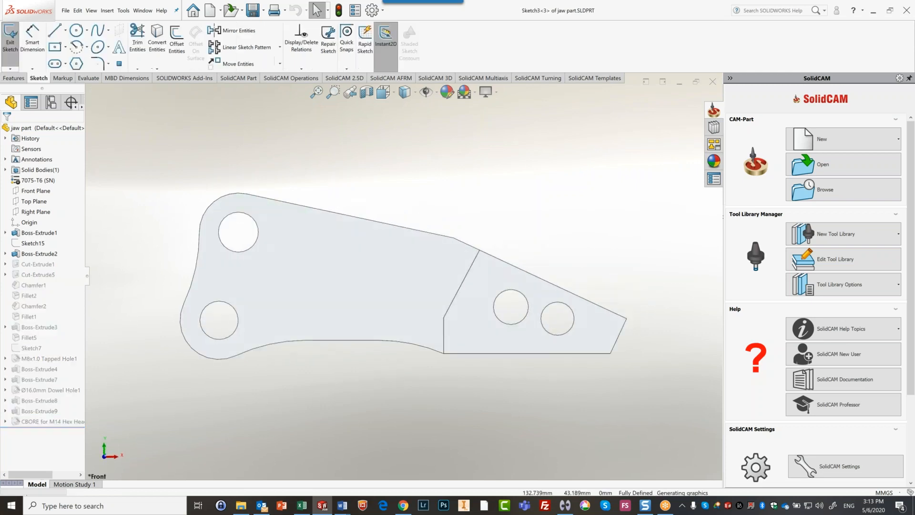
scroll(369, 289, down, 3)
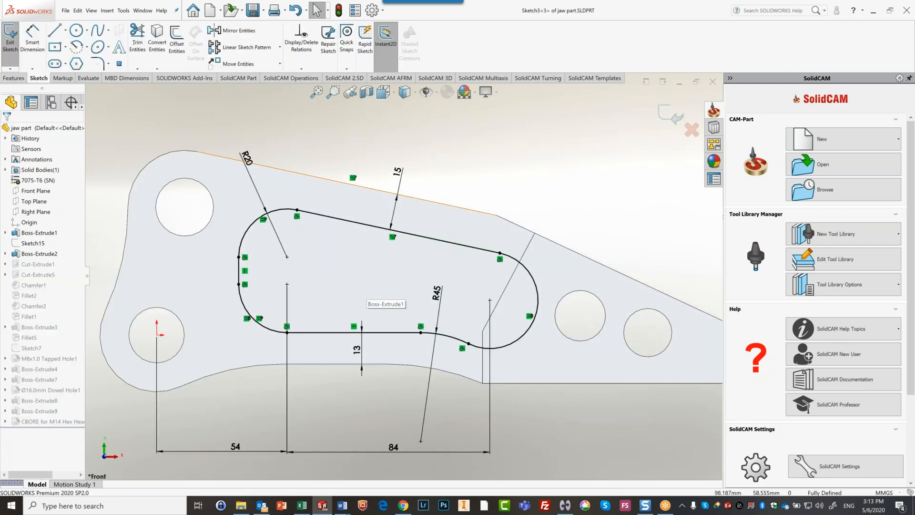
click(397, 172)
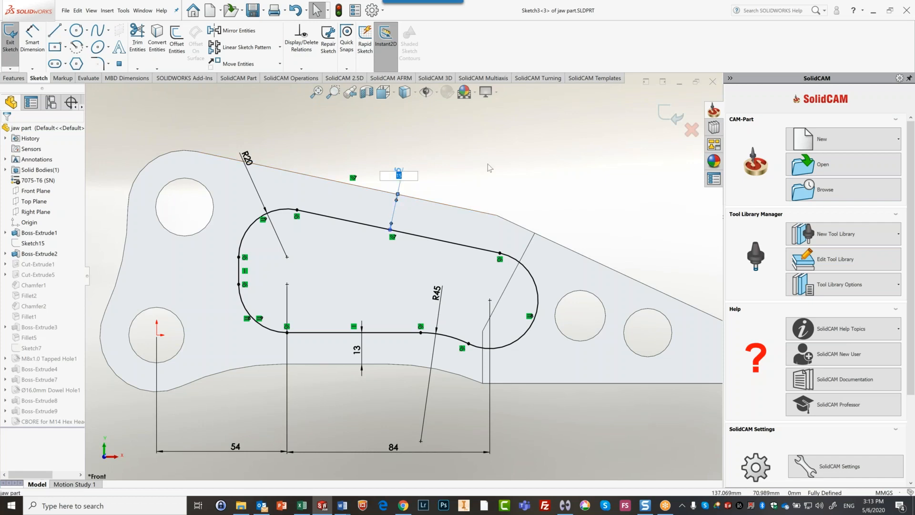
text(10)
click(473, 170)
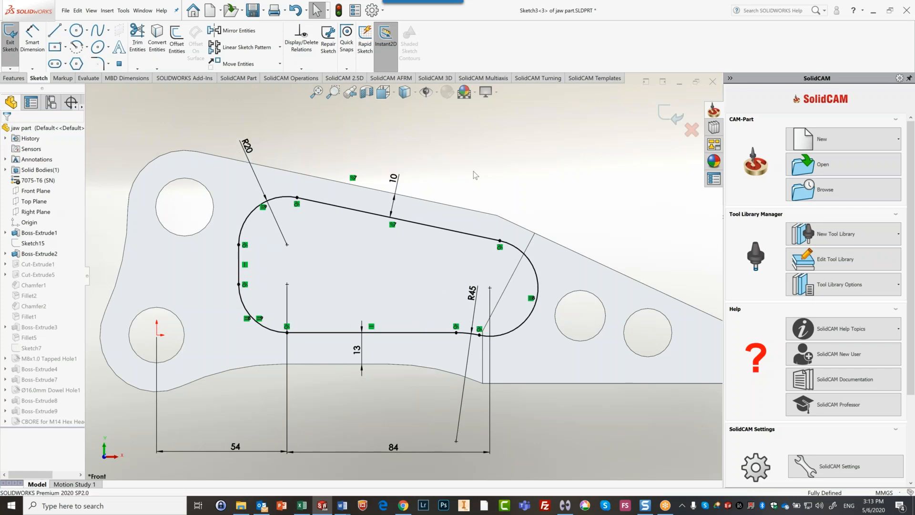
- Set the pocket profile's corner radius to 25 mm and the distance from its straight lower edge to the outer profile to 10 mm
click(251, 158)
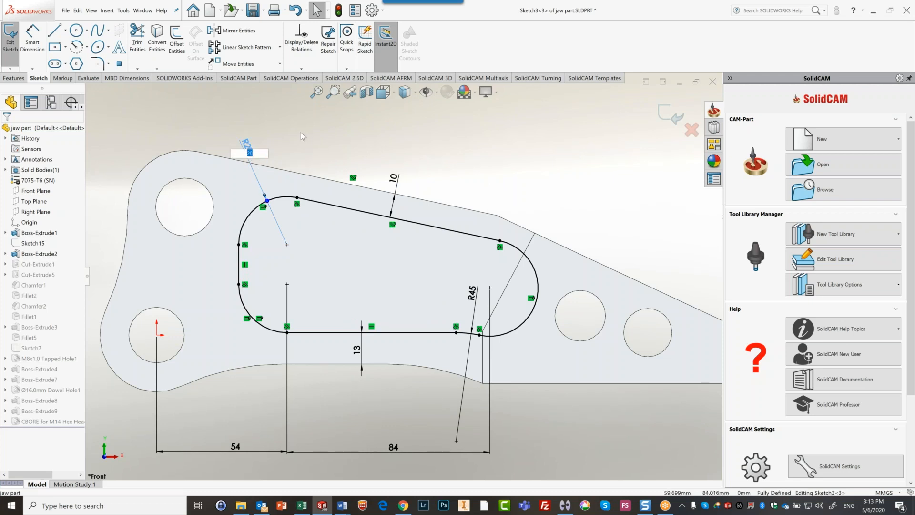
text(25)
key(Return)
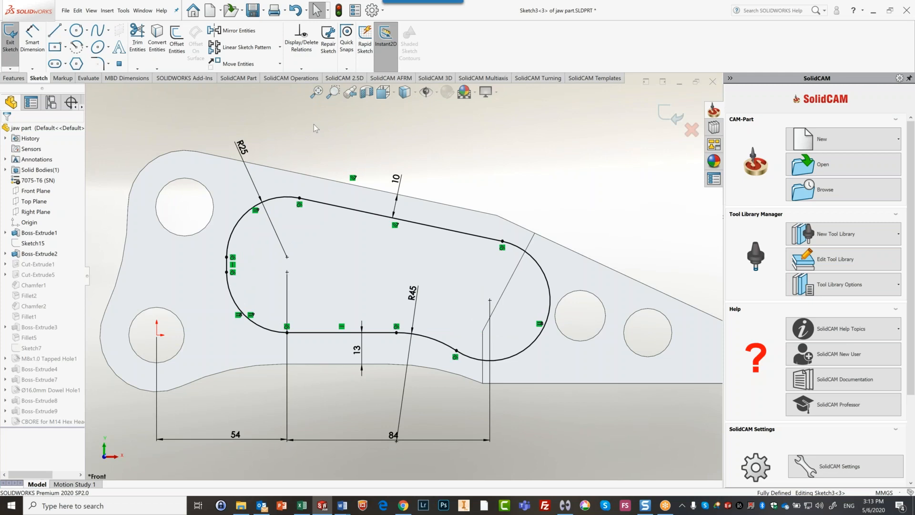
click(357, 348)
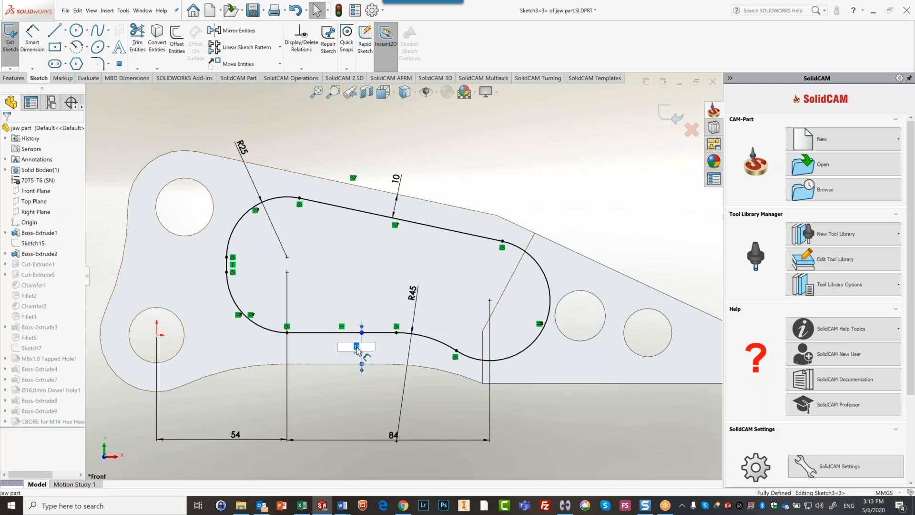
text(10)
key(Return)
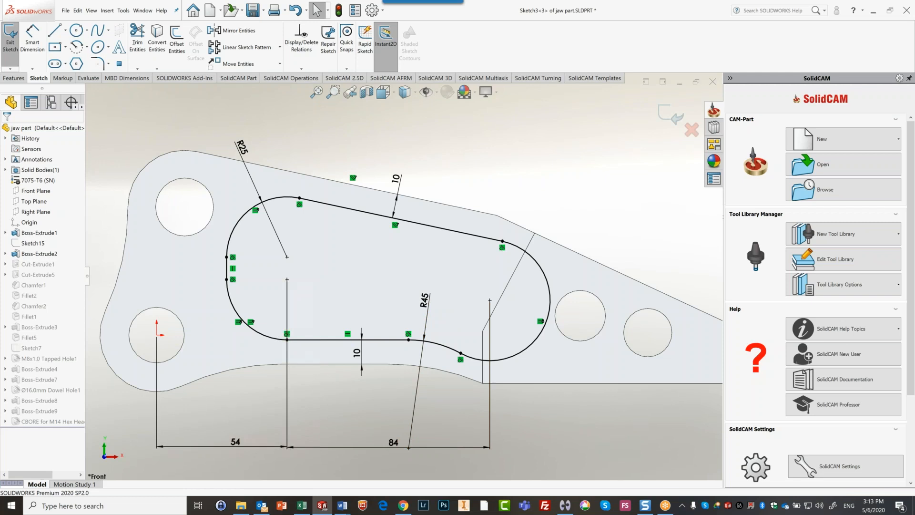
- Set the horizontal distance from the sketch origin to the pocket's corner arc centre to 50 mm and exit the sketch
double_click(234, 442)
text(50)
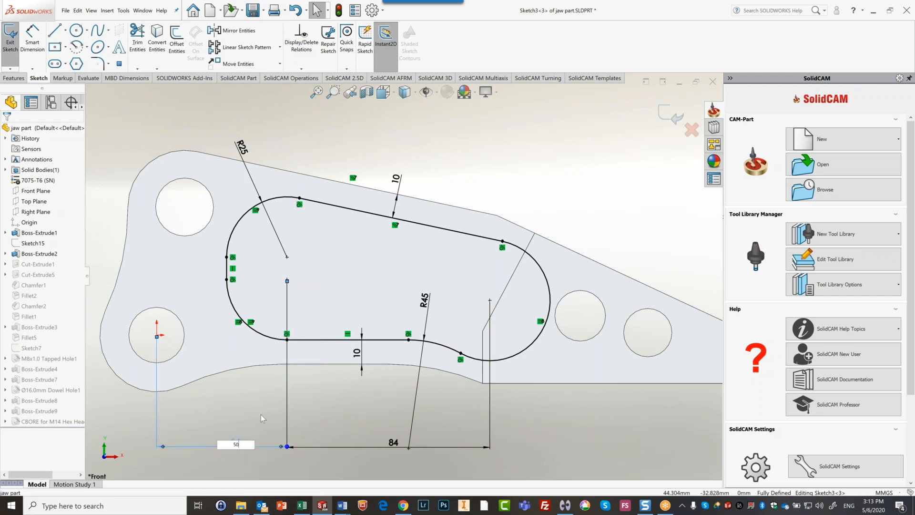
key(Return)
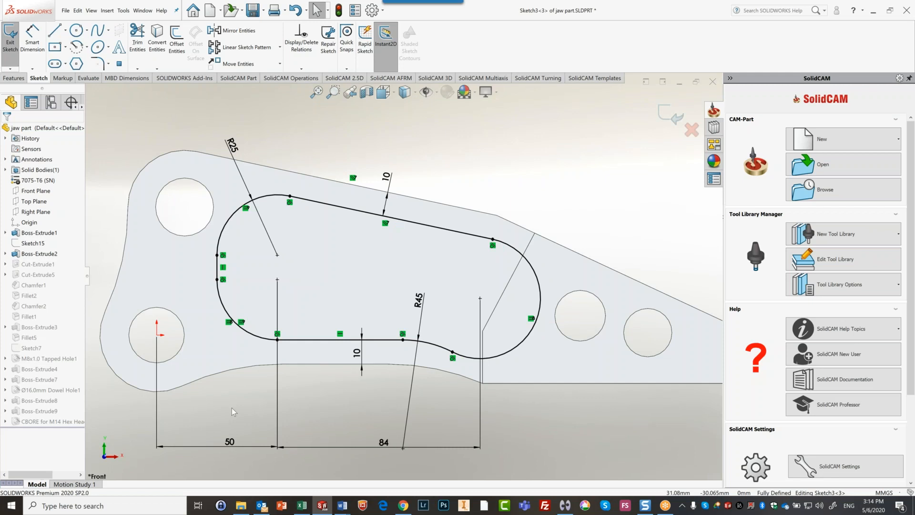
click(671, 114)
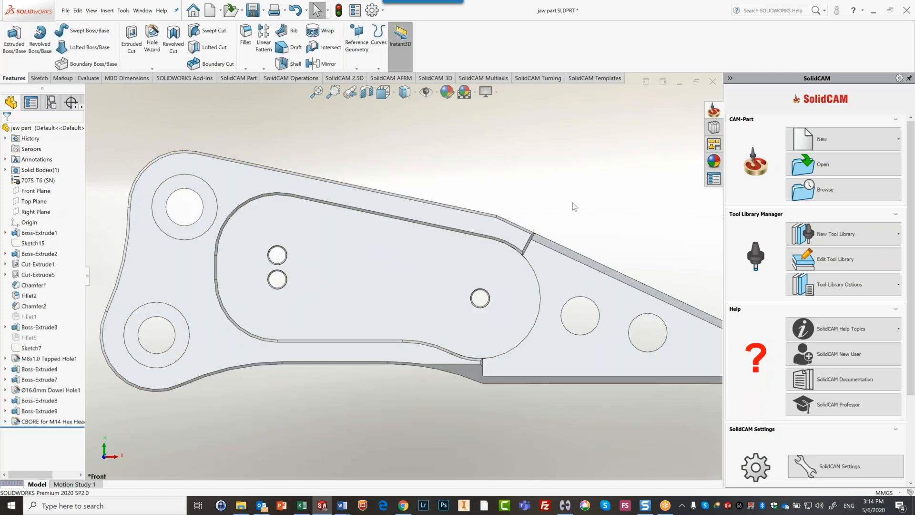
- Save and close the jaw part model and reopen the recent JAW PART CAM-part, replacing its design model with the changed one
click(712, 82)
click(391, 237)
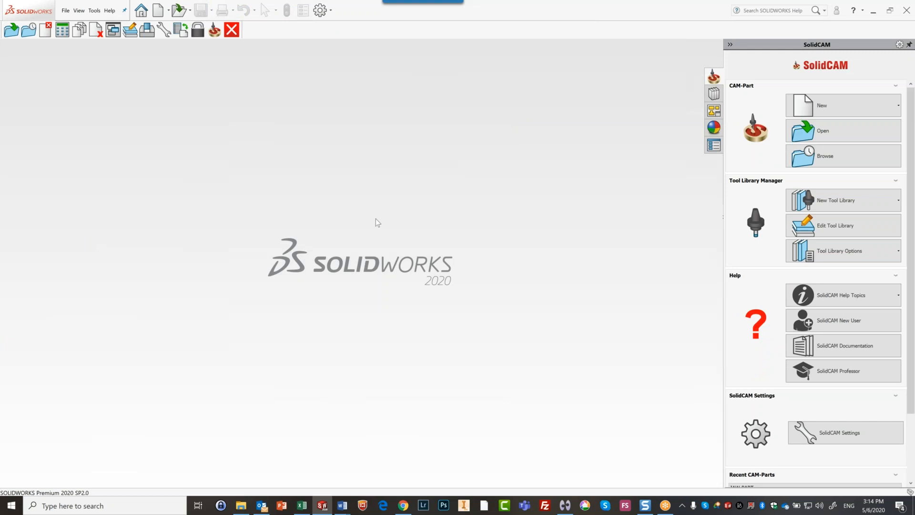
click(35, 32)
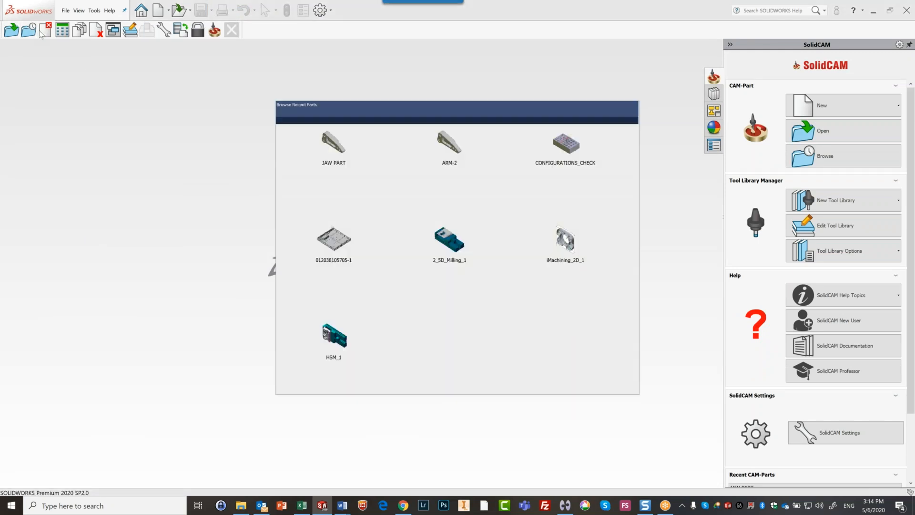
click(336, 143)
double_click(335, 145)
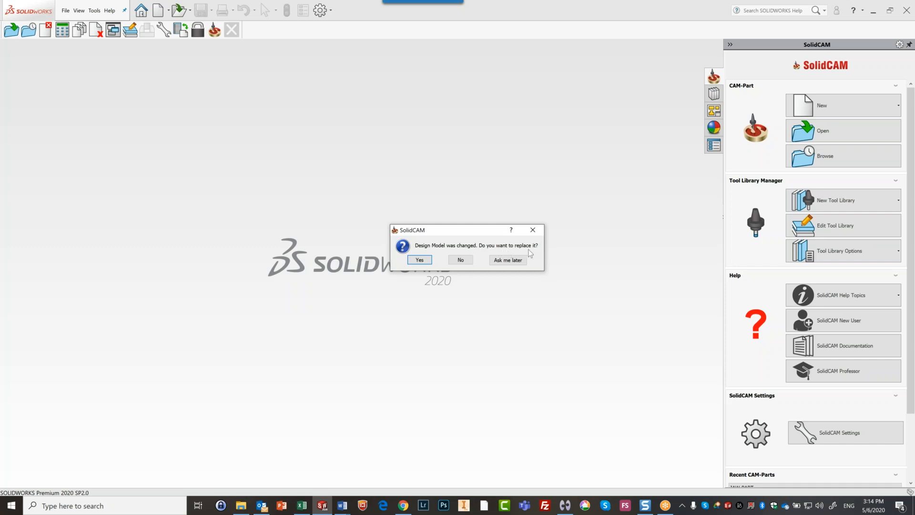
click(424, 260)
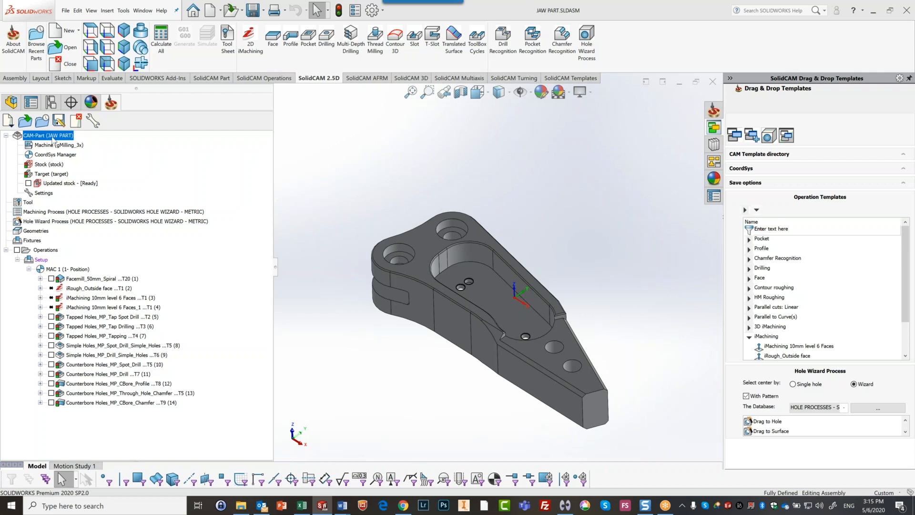
- Synchronize and calculate all operations of the CAM-part, declining to recalculate the already calculated CBore_Chamfer operation
right_click(42, 250)
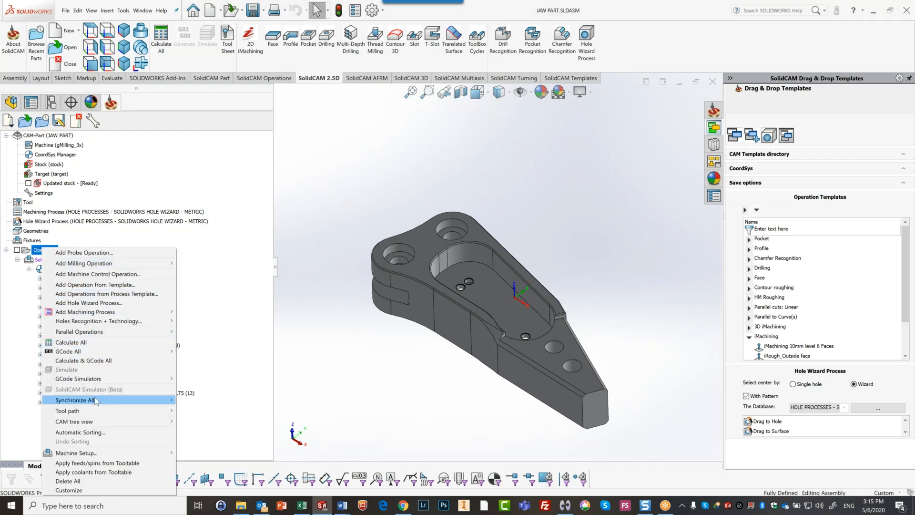
mouse_move(97, 400)
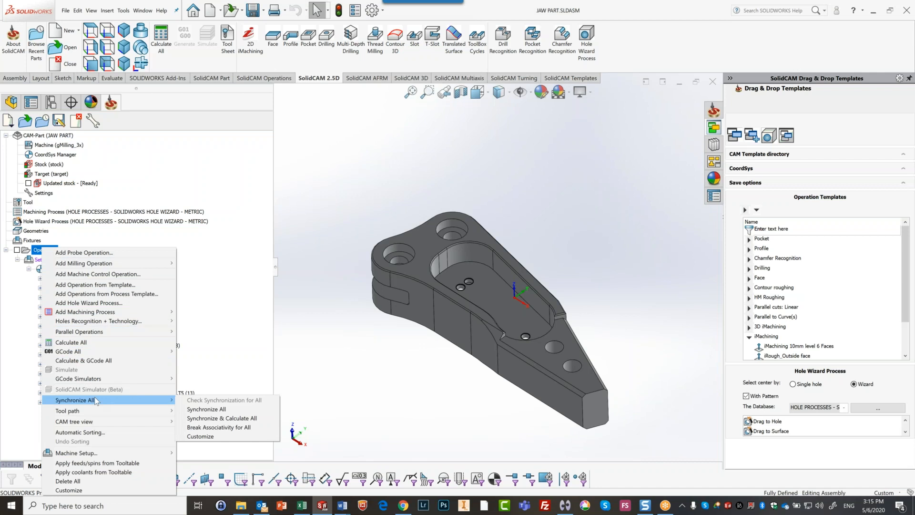
click(220, 418)
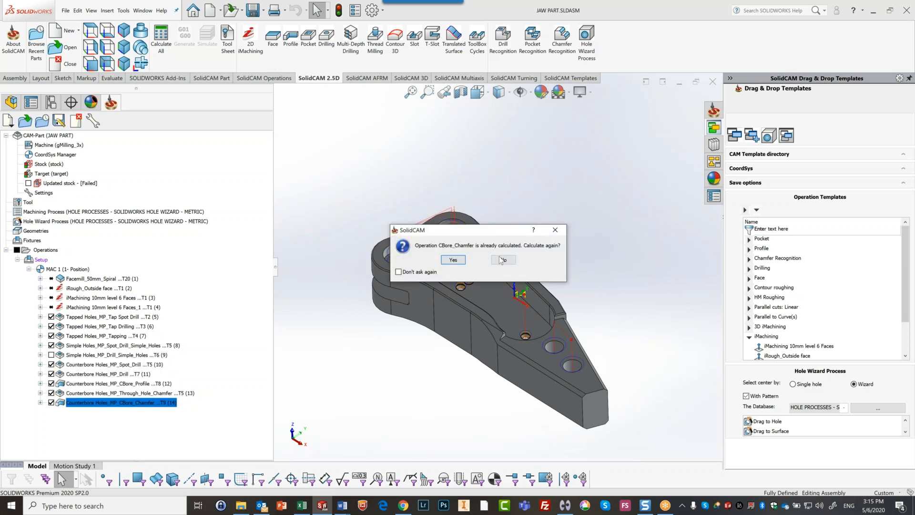
click(501, 260)
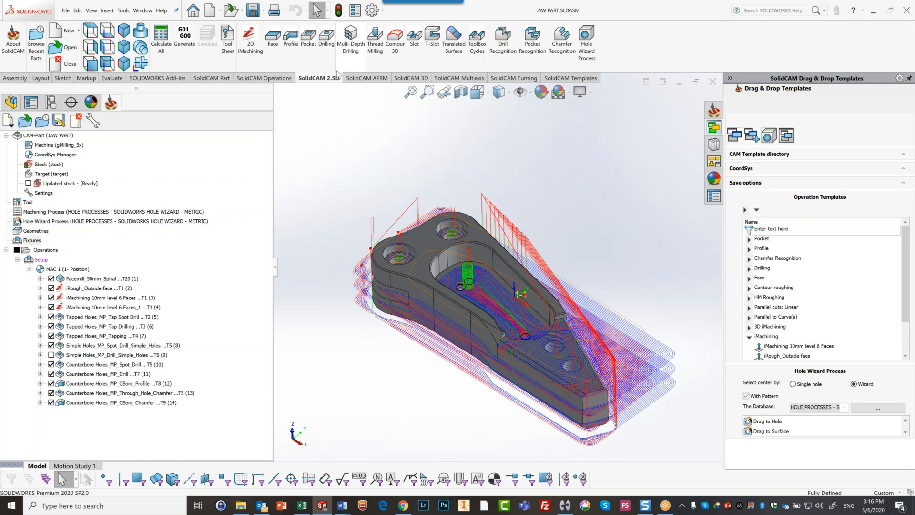
- Review the recalculated toolpaths over the modified pocket and hide the toolpaths of all operations
middle_drag(495, 276, 501, 301)
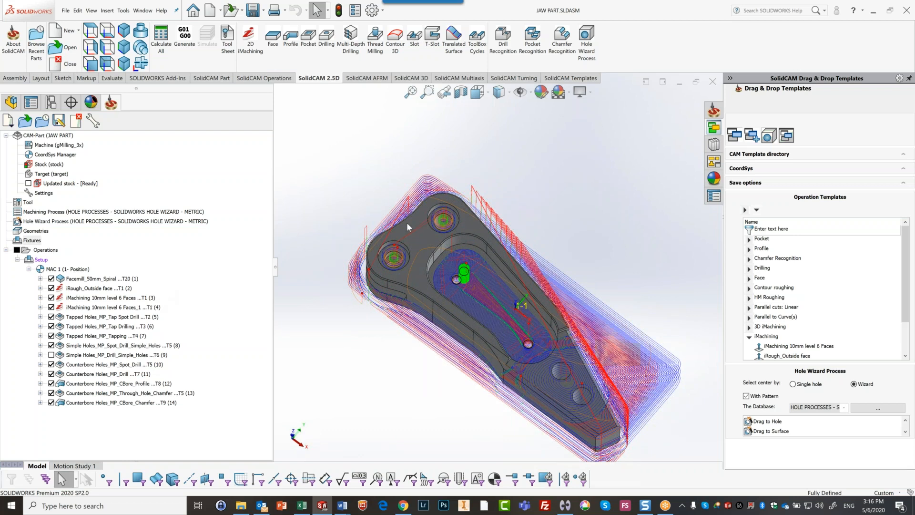
scroll(509, 288, down, 3)
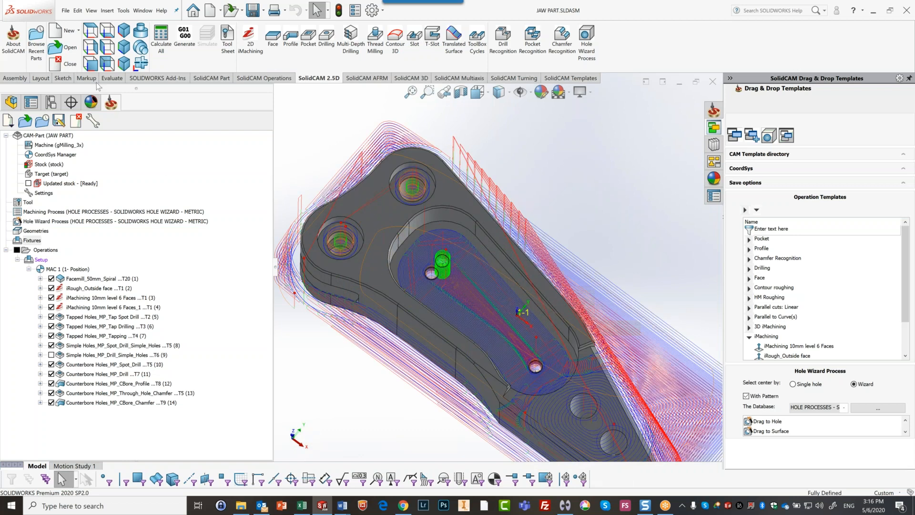
click(91, 32)
middle_drag(504, 284, 395, 221)
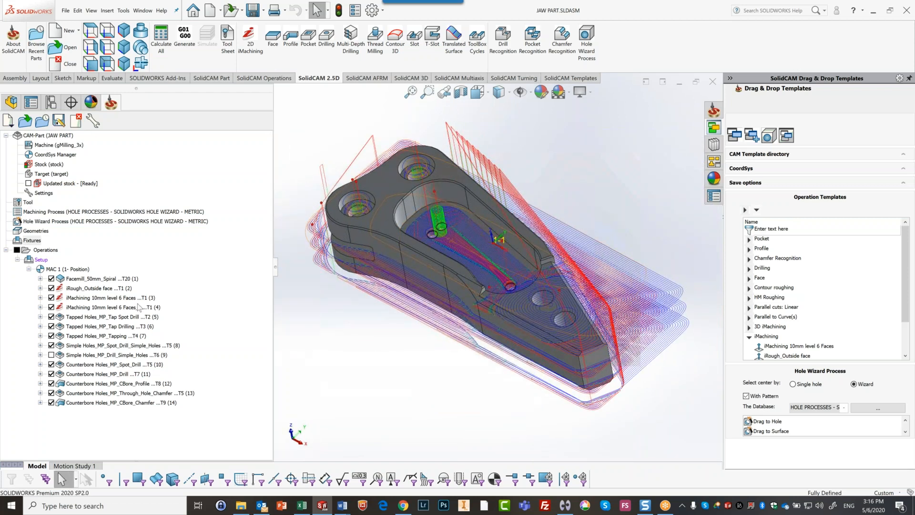
click(16, 250)
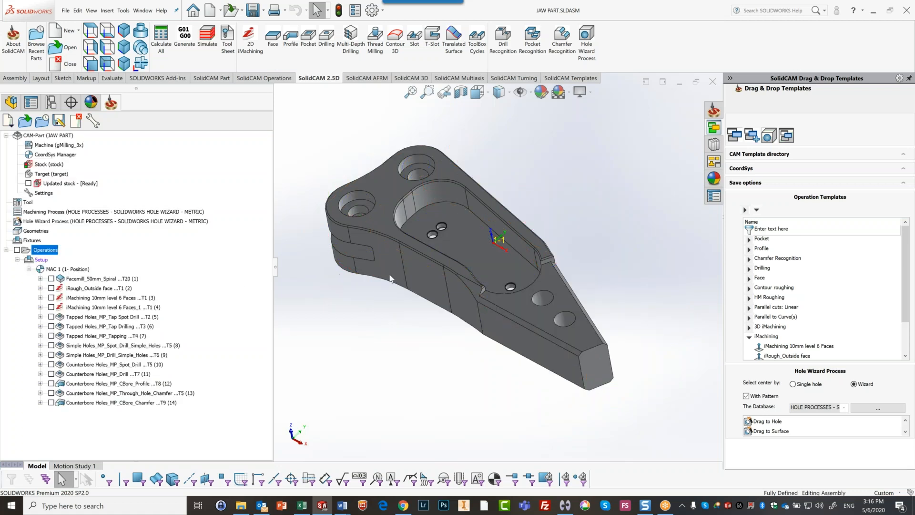
- Inspect the two dowel holes on the jaw's tapered end, selecting each one in turn
scroll(438, 207, up, 2)
scroll(464, 238, up, 1)
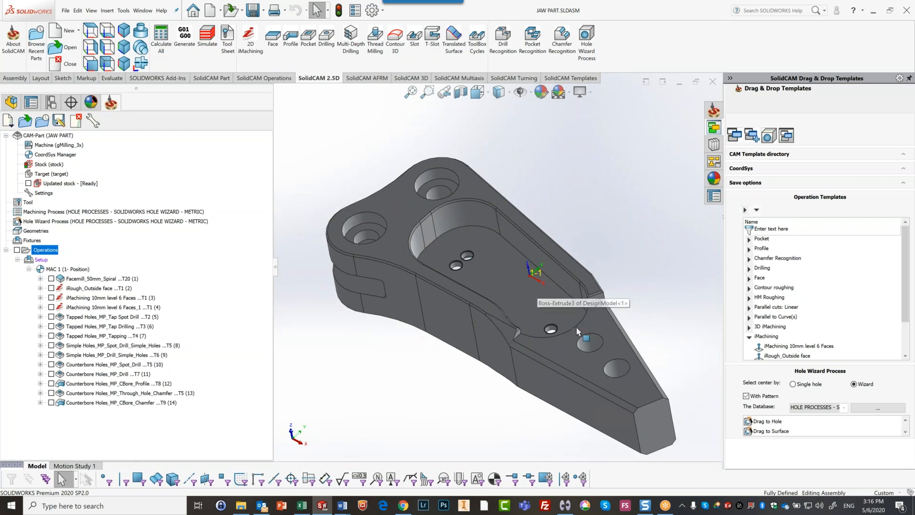
scroll(582, 339, down, 1)
click(585, 342)
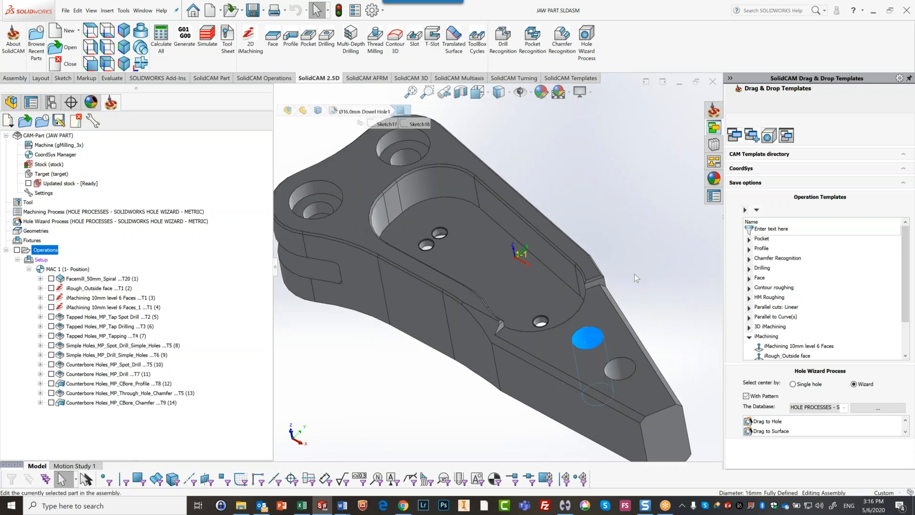
click(620, 372)
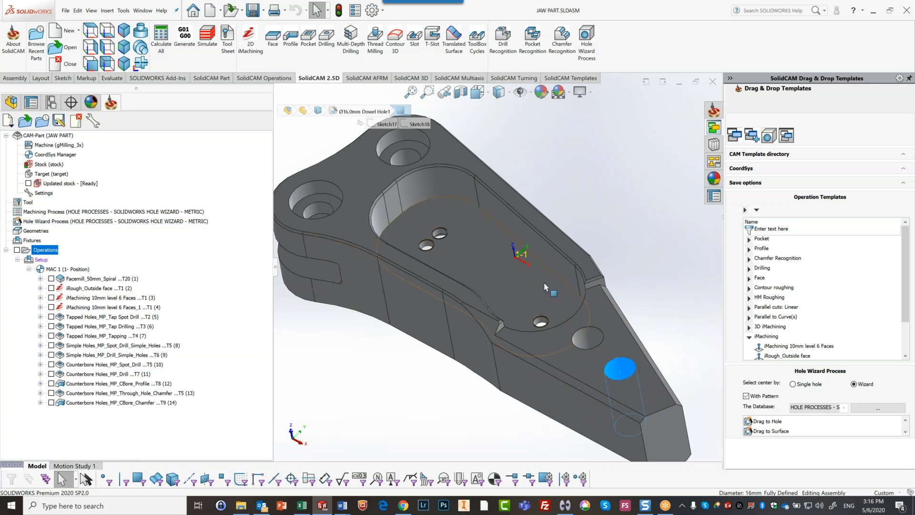
- Close the JAW PART CAM-part and open the original jaw part.SLDPRT model
click(712, 83)
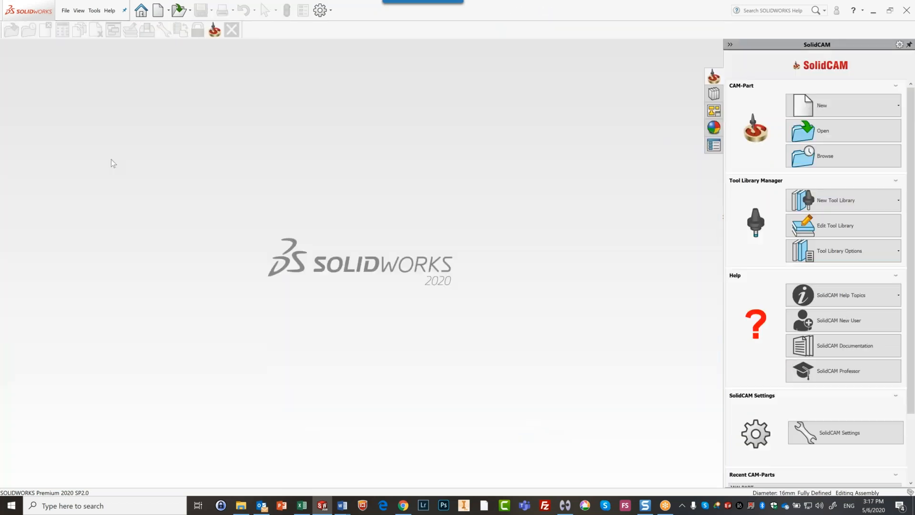
click(63, 12)
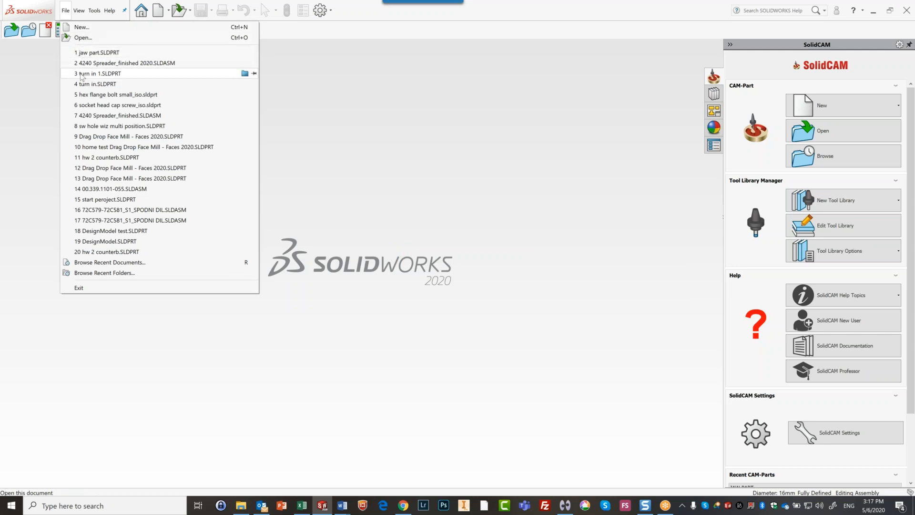
click(84, 54)
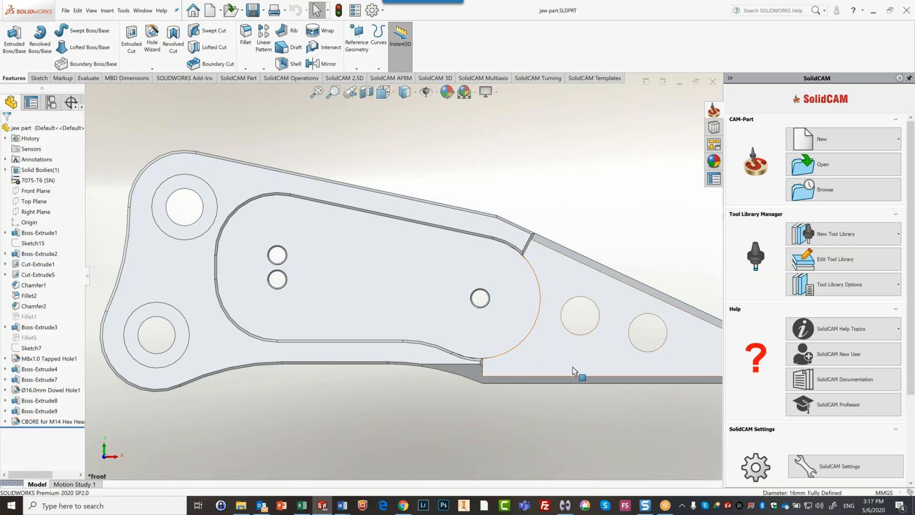
- Change the 16 mm dowel hole feature on the jaw's tapered end to ANSI Metric counterbores for M8 hex bolts
middle_drag(574, 372, 552, 312)
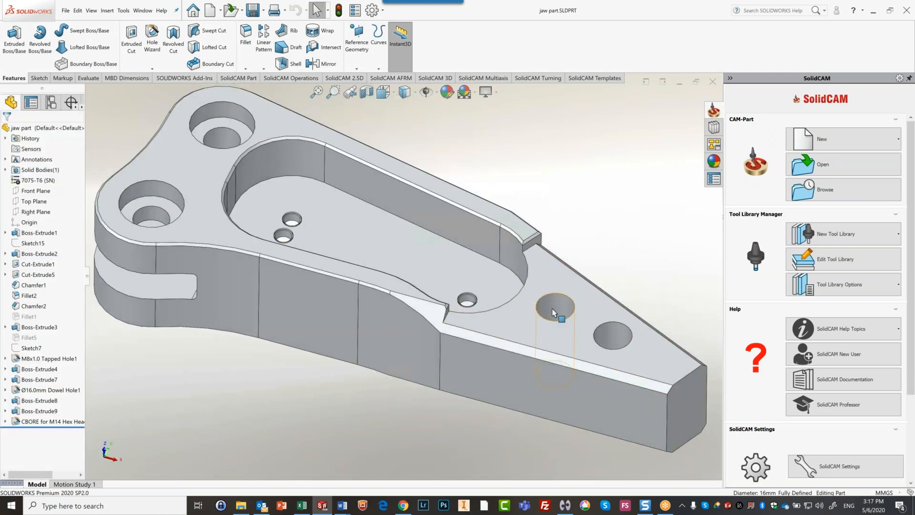
click(552, 312)
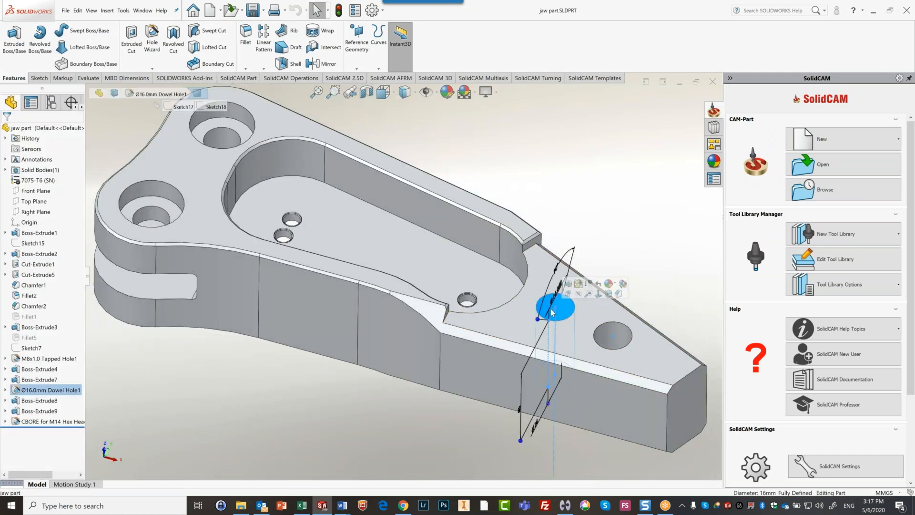
right_click(32, 391)
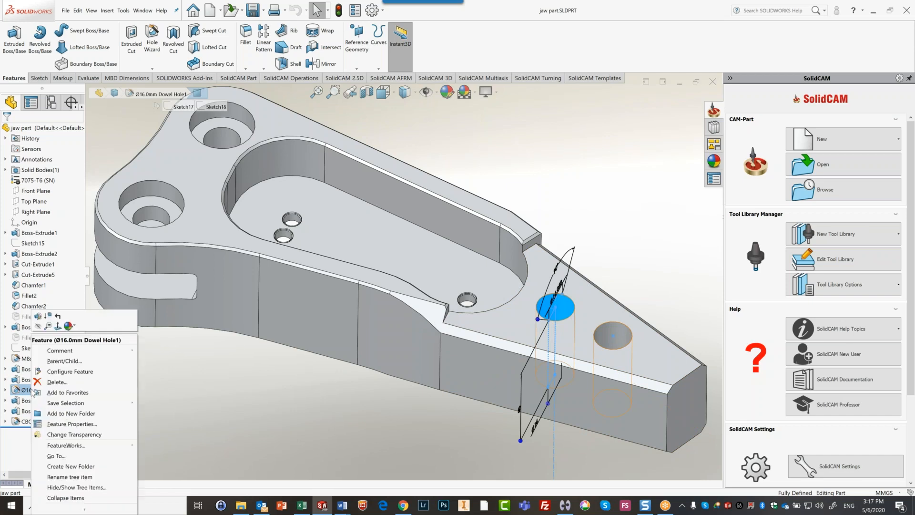
click(38, 317)
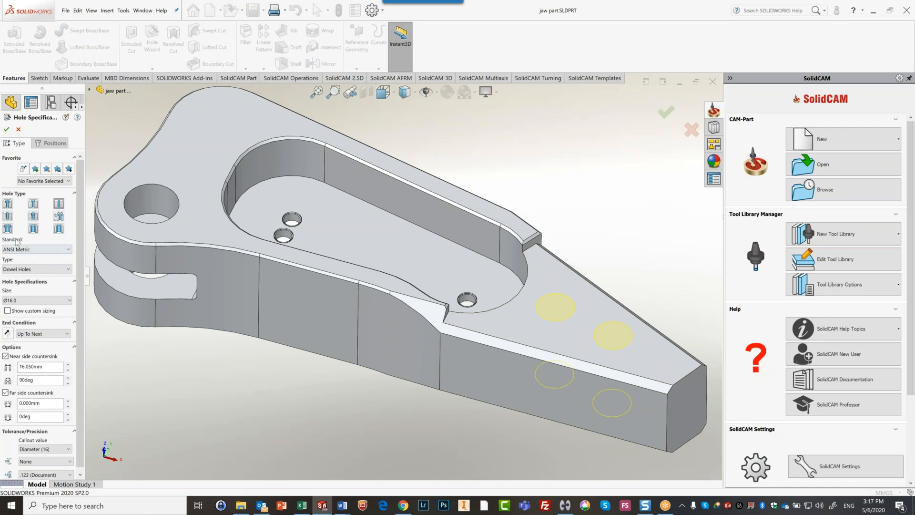
click(7, 205)
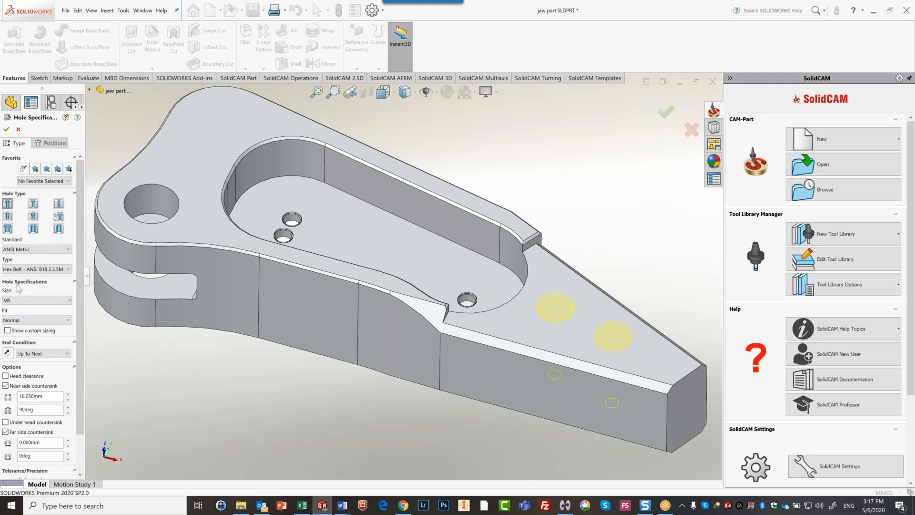
click(24, 301)
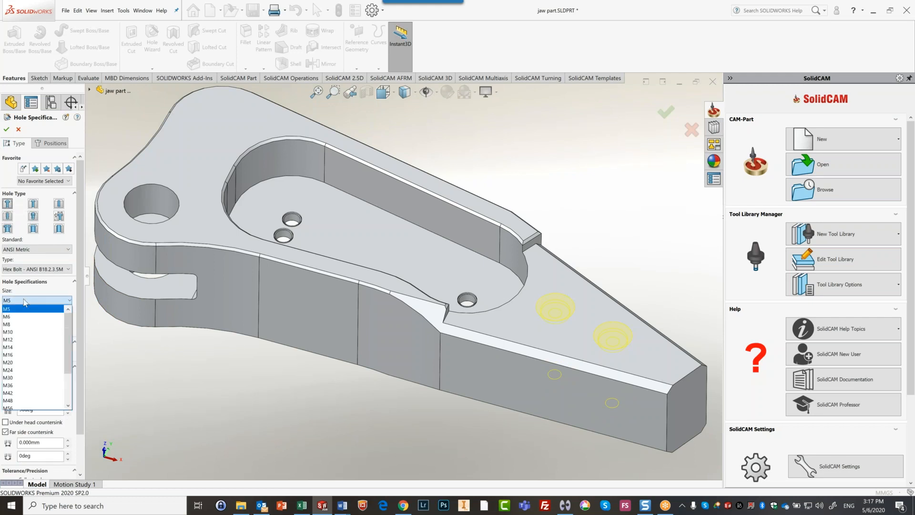
click(23, 324)
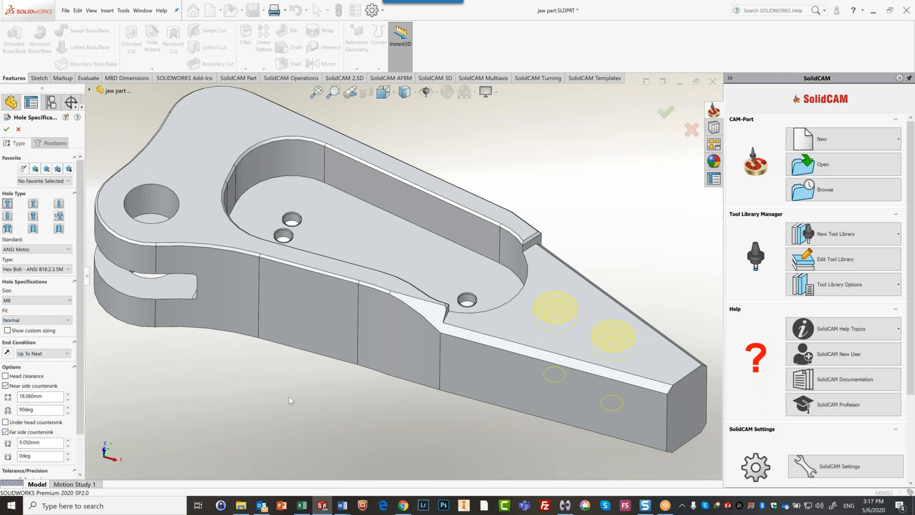
scroll(602, 358, down, 2)
scroll(603, 358, up, 2)
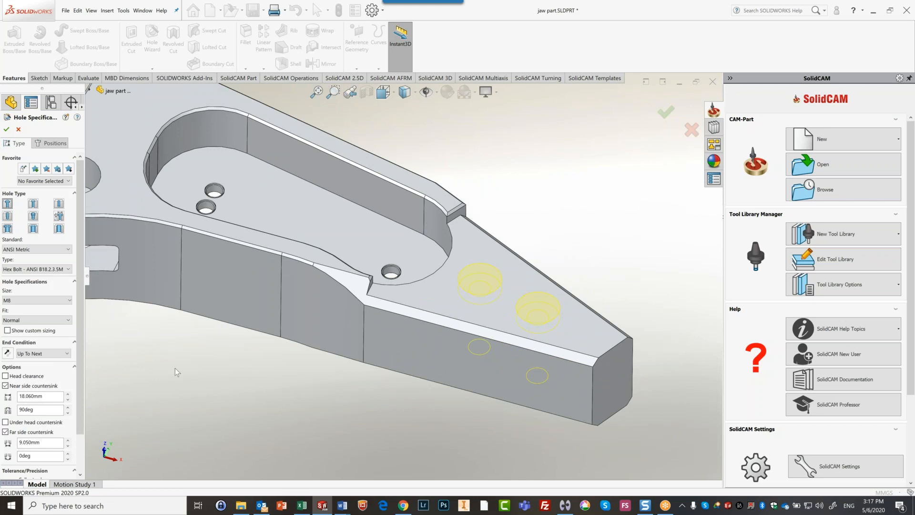
click(6, 130)
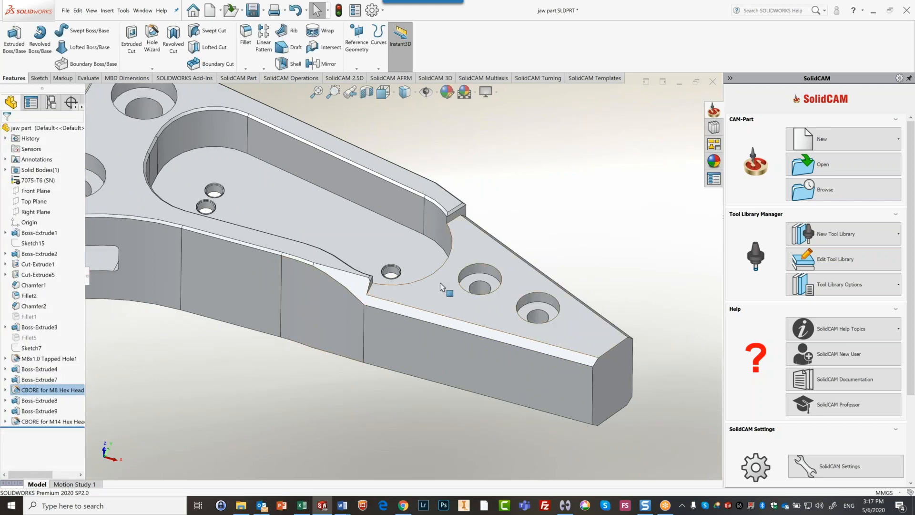
mouse_move(447, 292)
middle_down()
mouse_move(435, 368)
mouse_move(452, 305)
mouse_move(472, 291)
middle_up()
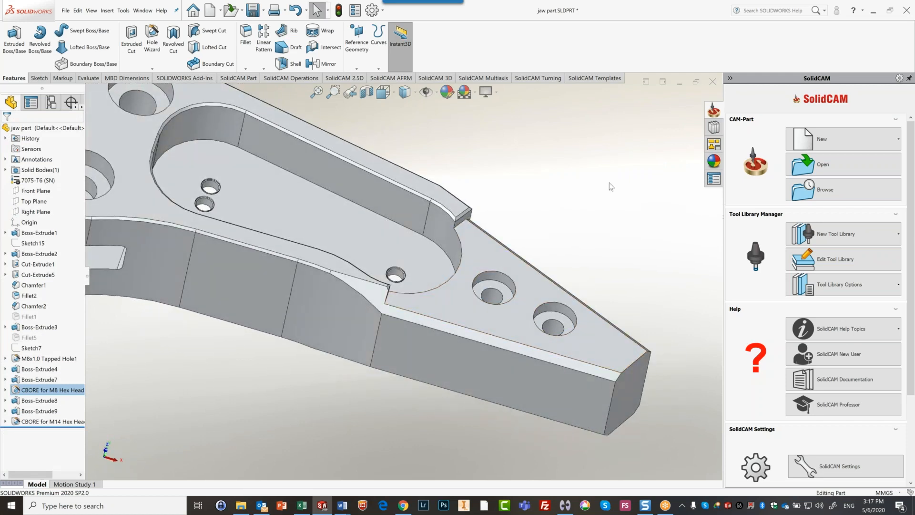
- Save and close the modified jaw part, and reopen the JAW PART CAM-part with its design model replaced
click(712, 81)
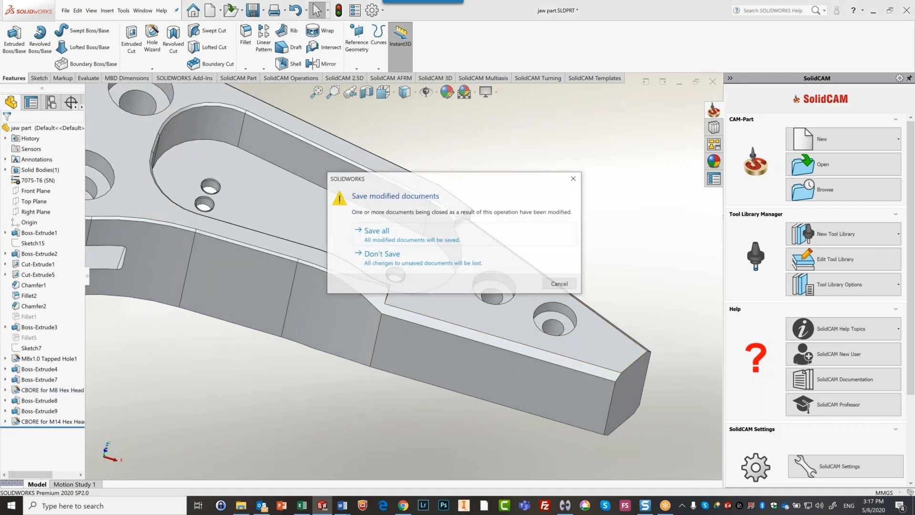
click(390, 238)
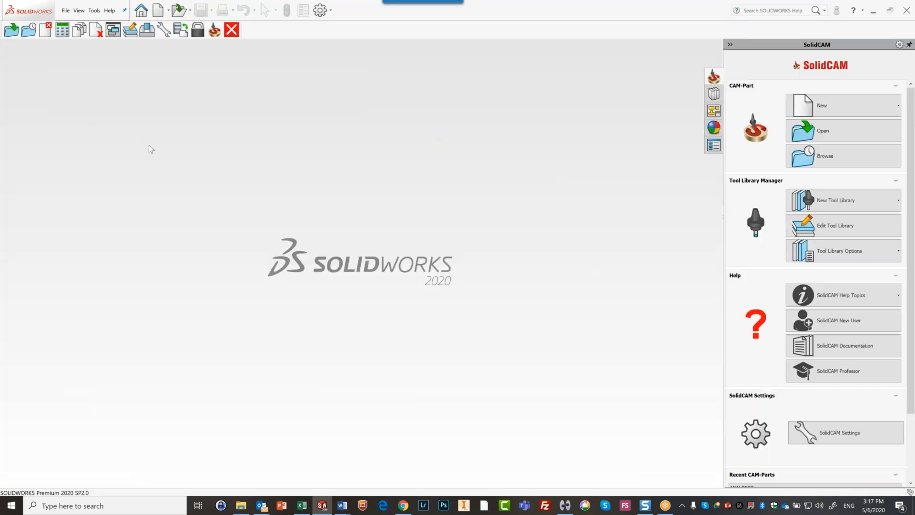
click(28, 31)
double_click(345, 146)
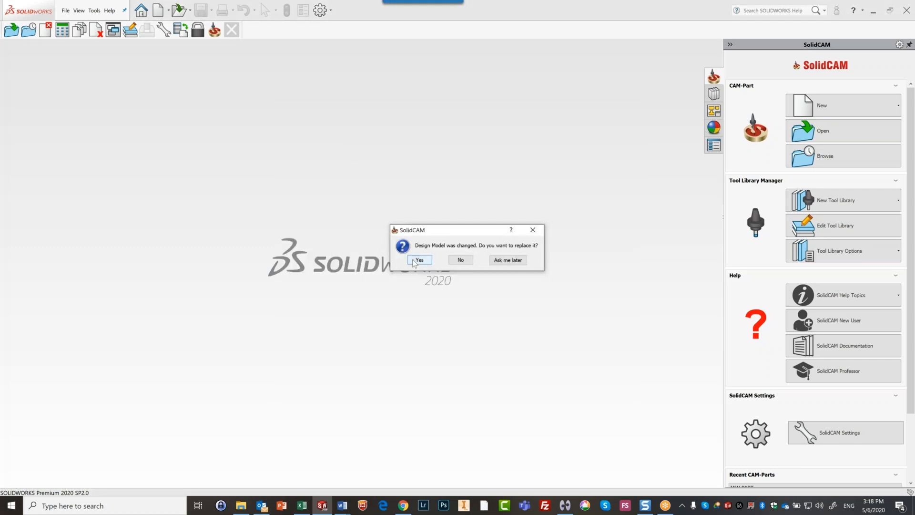
click(419, 261)
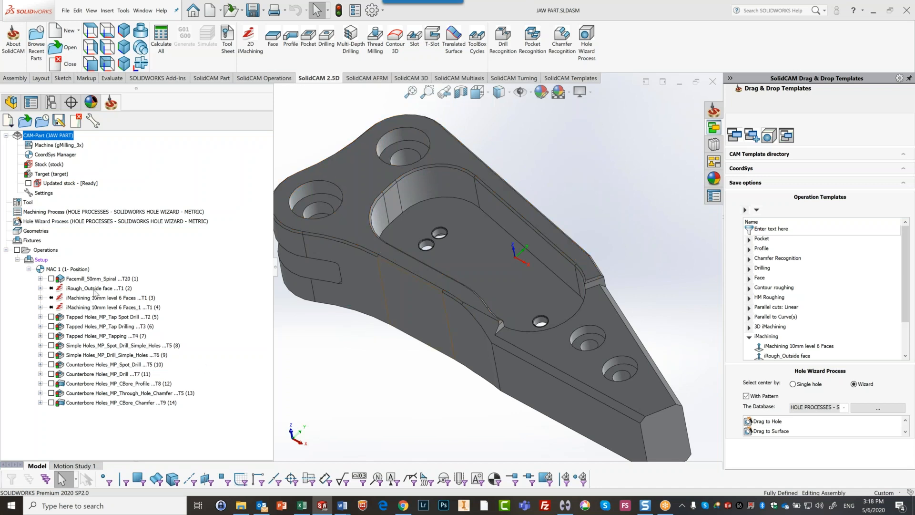
- Synchronize all operations of the CAM-part with the changed counterbore holes
right_click(46, 250)
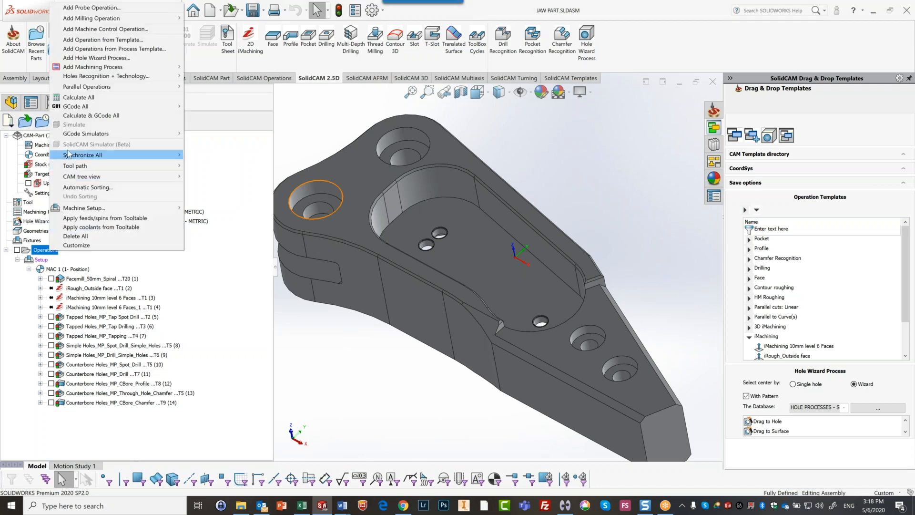
mouse_move(76, 160)
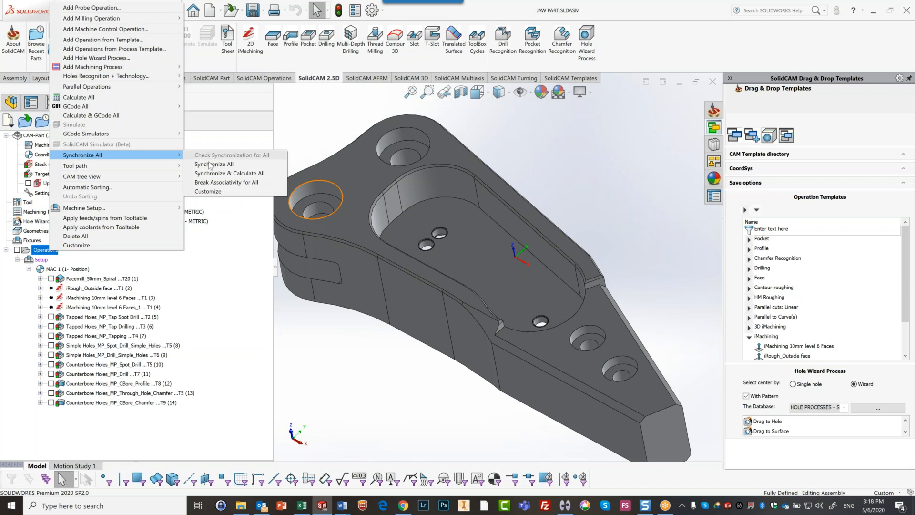
click(215, 164)
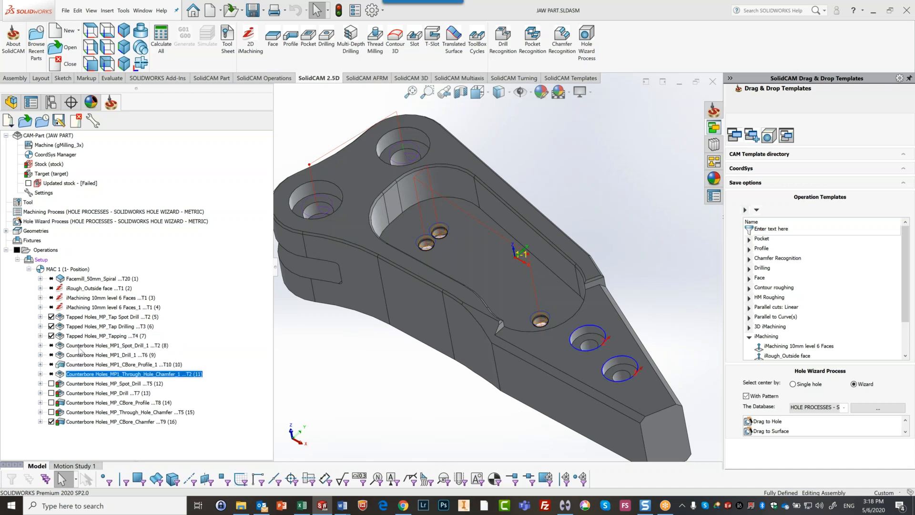
click(81, 383)
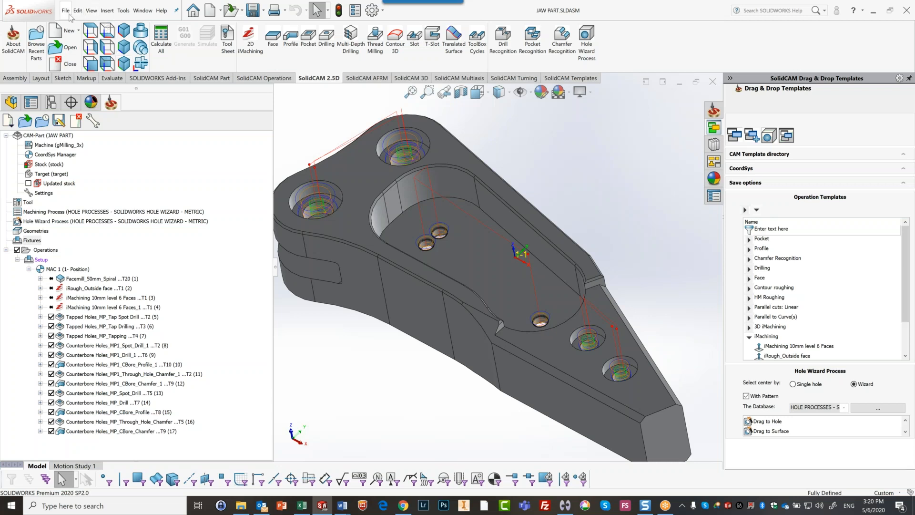
click(67, 12)
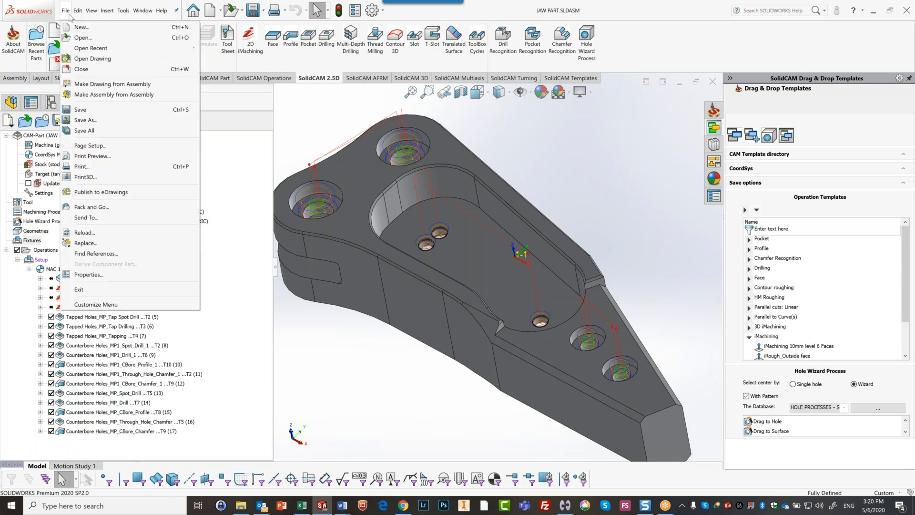
click(77, 38)
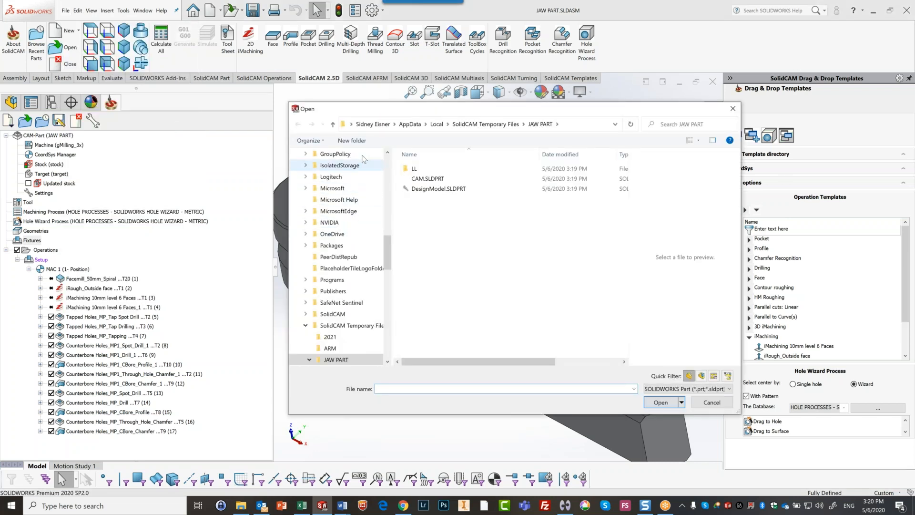
click(710, 403)
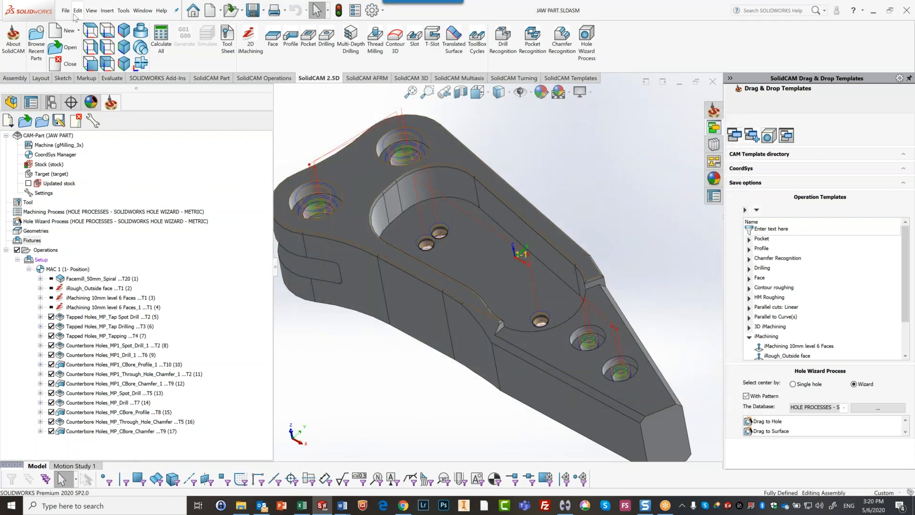
- Open the recent jaw part.SLDPRT model, examine its pocket and counterbored holes, and close it
click(66, 10)
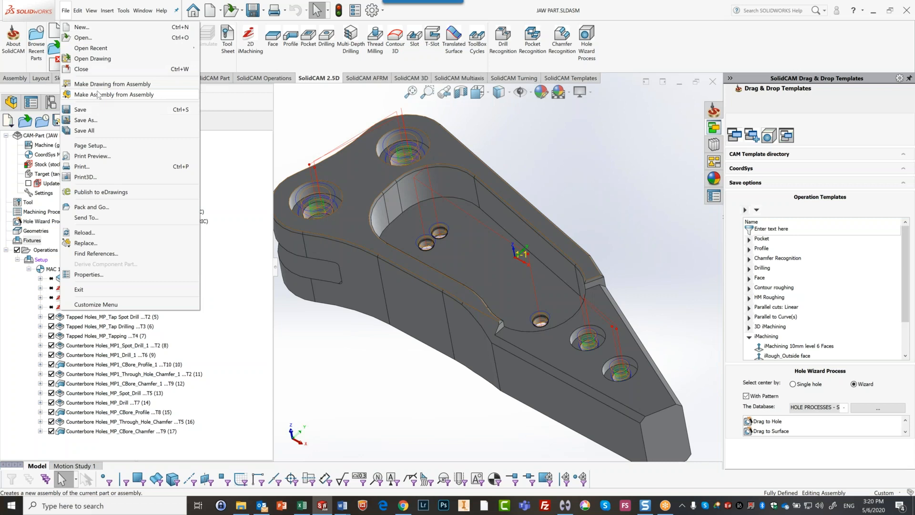
mouse_move(120, 50)
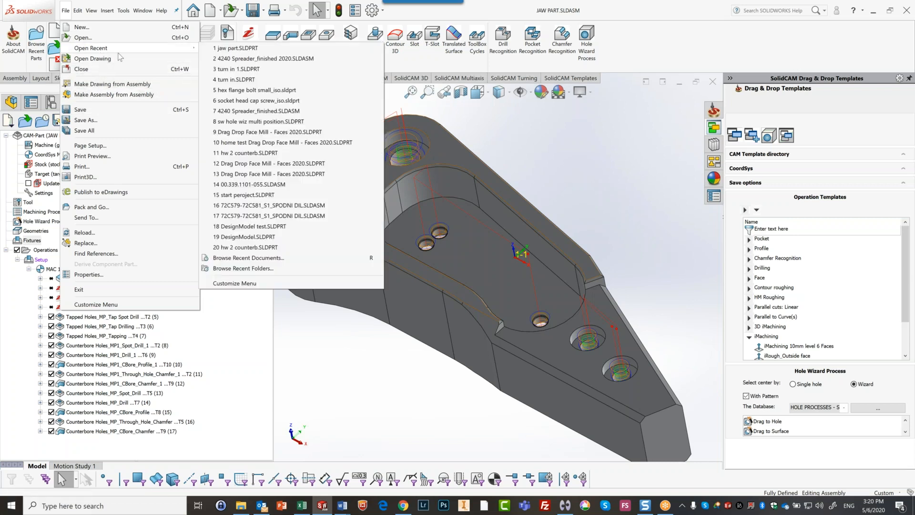
click(291, 117)
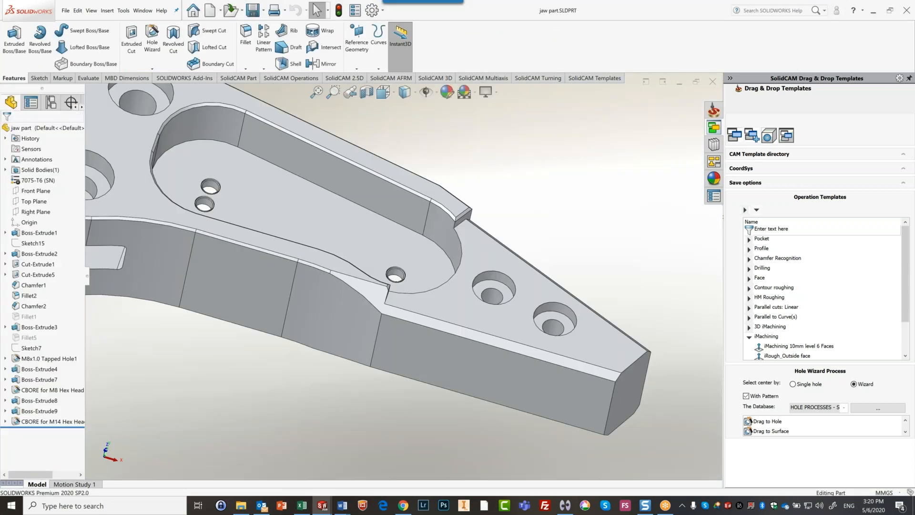
scroll(227, 409, up, 4)
scroll(288, 289, down, 1)
scroll(288, 289, down, 1)
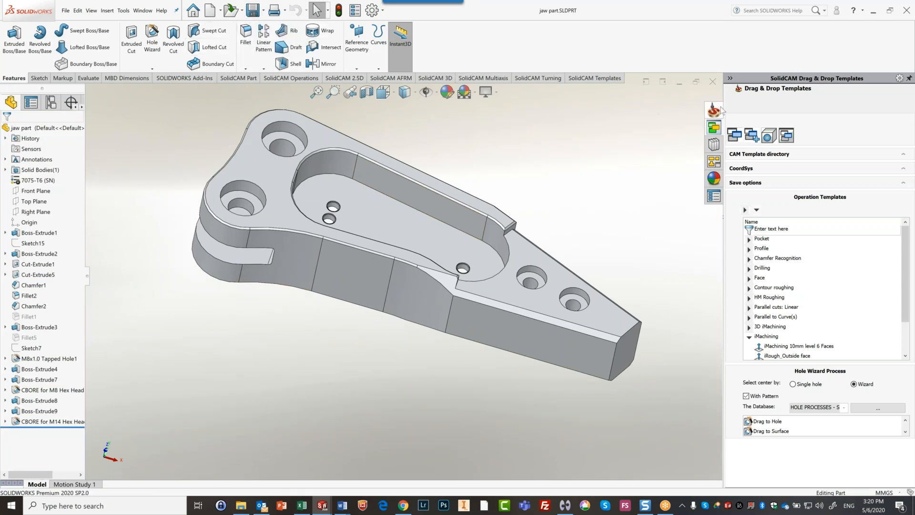
click(716, 80)
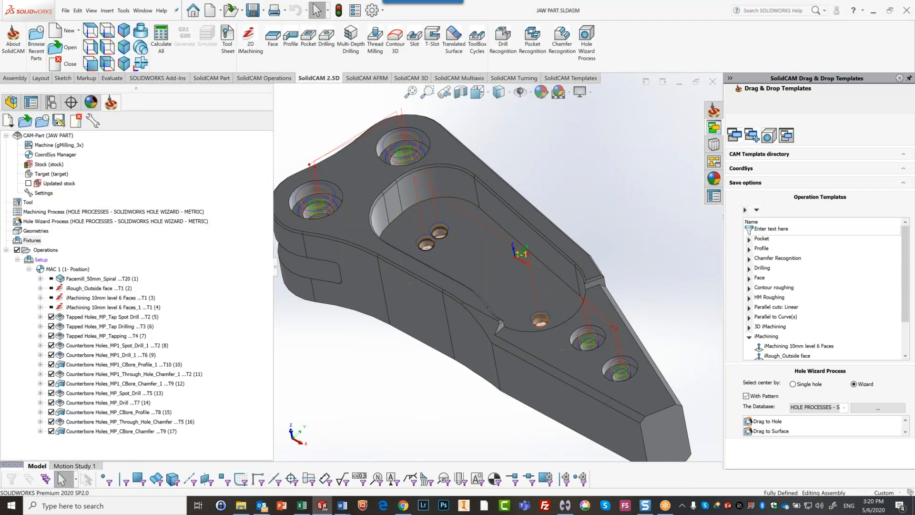
scroll(604, 225, up, 1)
scroll(604, 225, up, 1)
scroll(558, 257, down, 1)
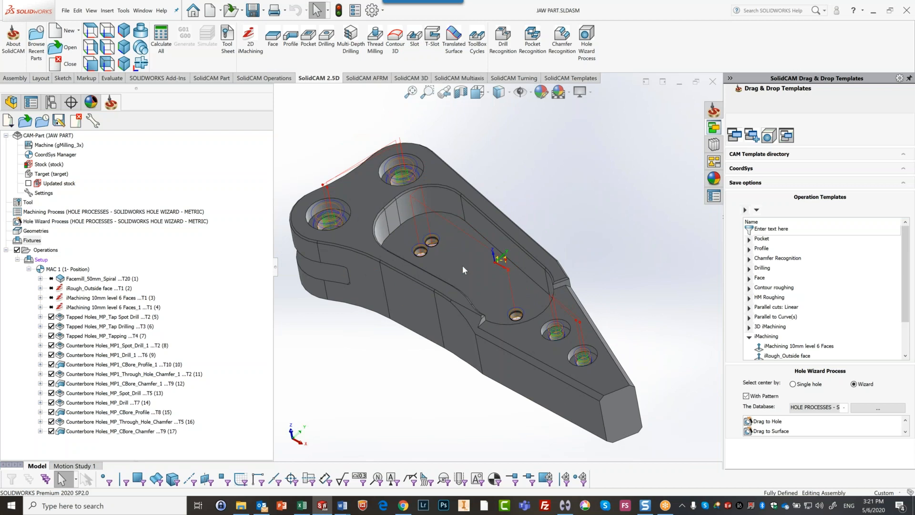
right_click(45, 135)
click(321, 139)
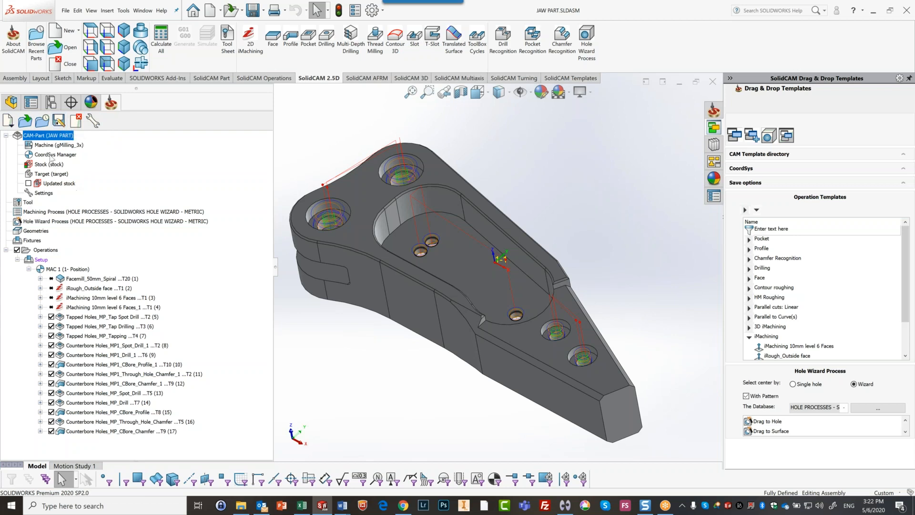
- Save the CAM-part under the new name JAW PART reva as a compressed CAM-part
right_click(50, 140)
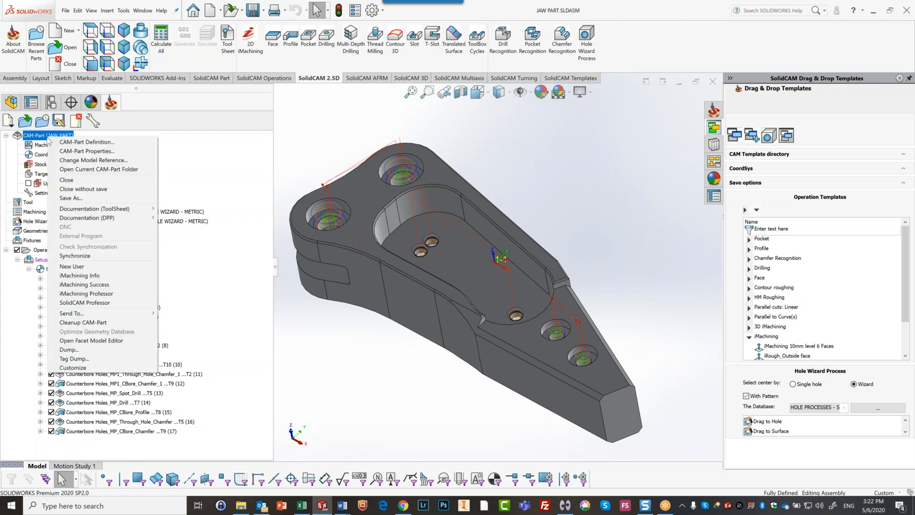
click(76, 199)
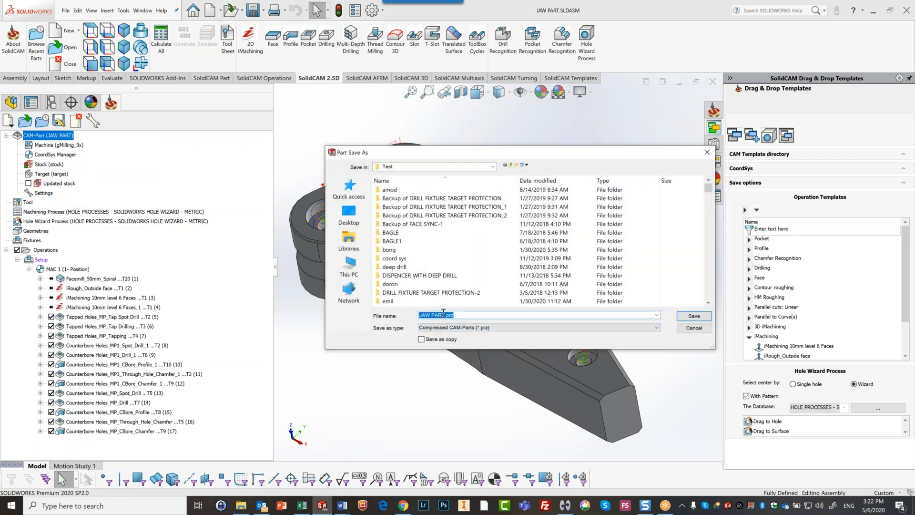
click(444, 315)
text(reva)
click(694, 316)
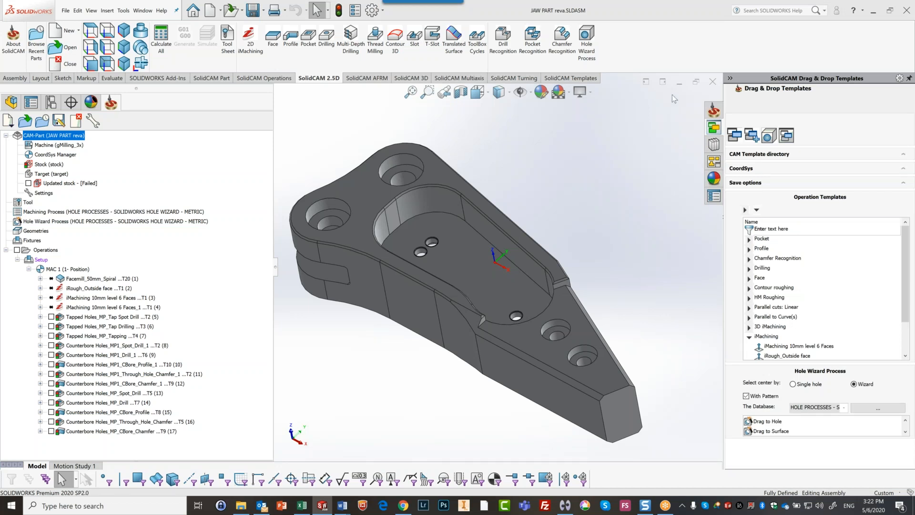
- Close the JAW PART reva CAM-part and open the recent jaw part.SLDPRT model
click(712, 82)
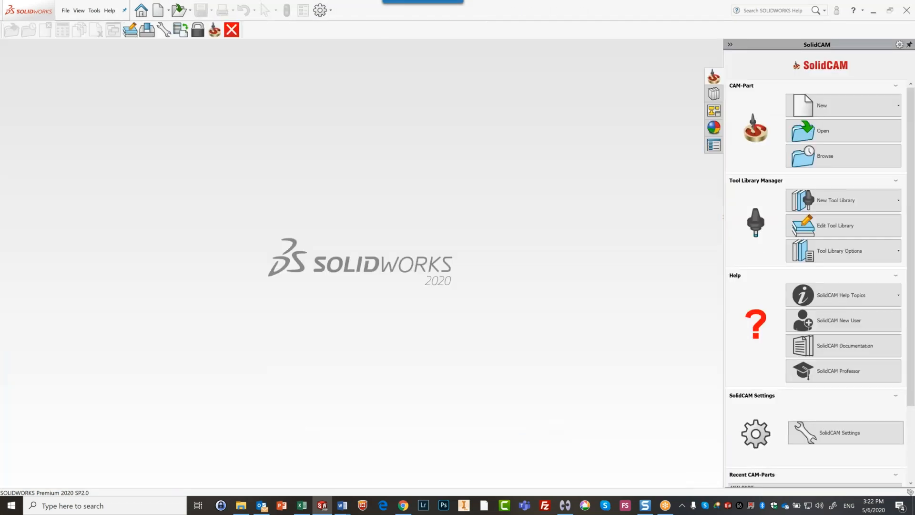
click(65, 10)
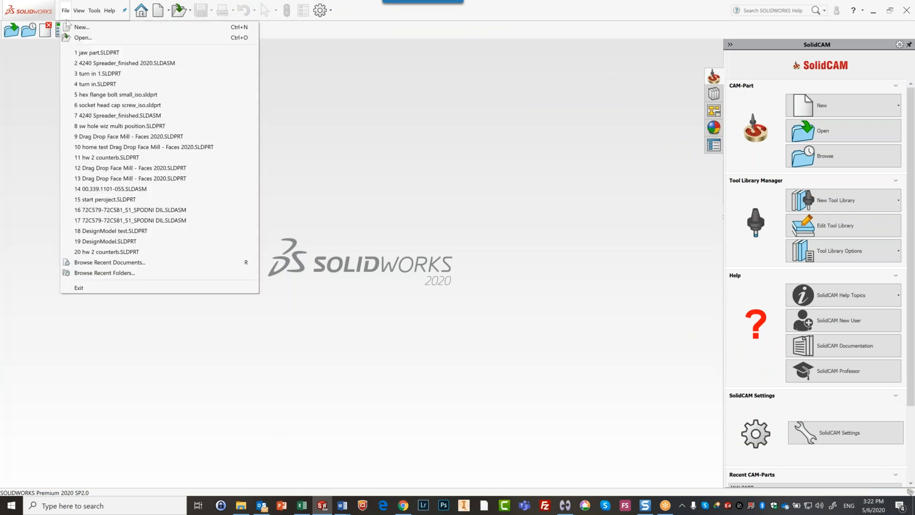
click(90, 53)
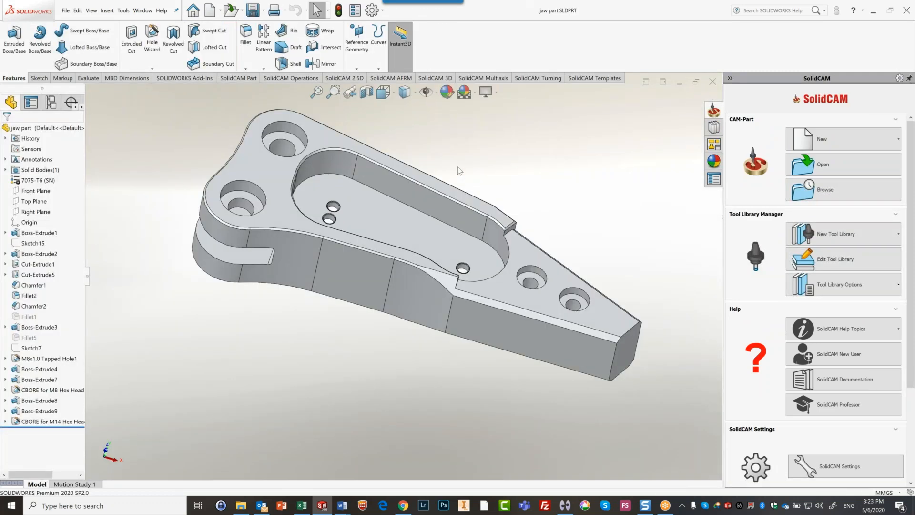
click(383, 229)
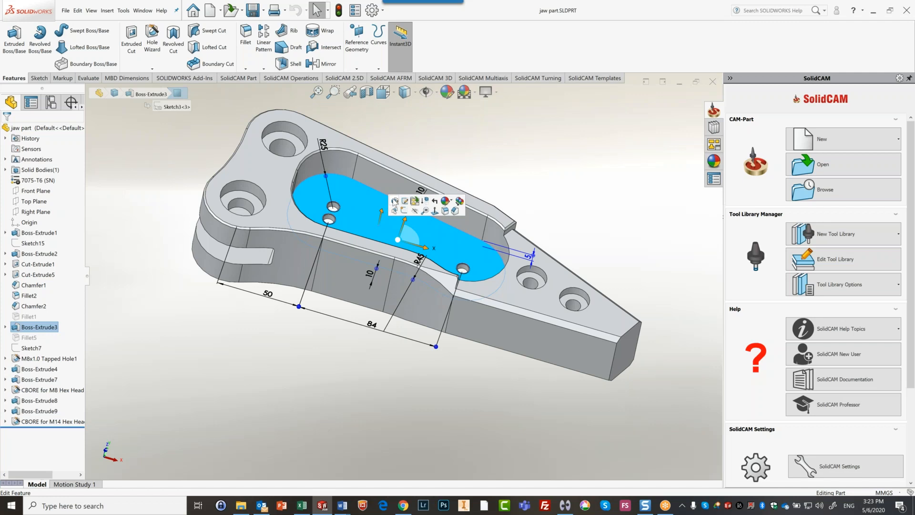
click(404, 200)
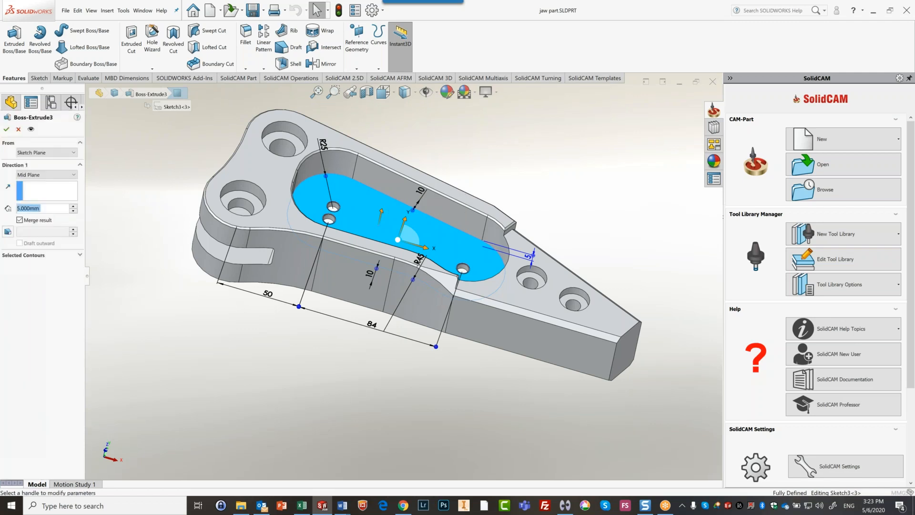
click(692, 130)
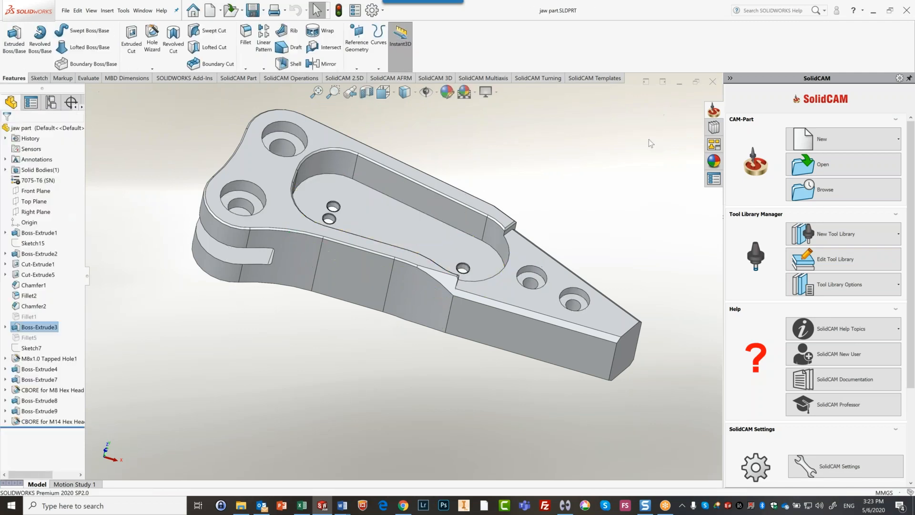
- In the pocket's sketch, set the distance between its sloped upper edge and the outer contour to 15 mm
click(378, 218)
click(404, 191)
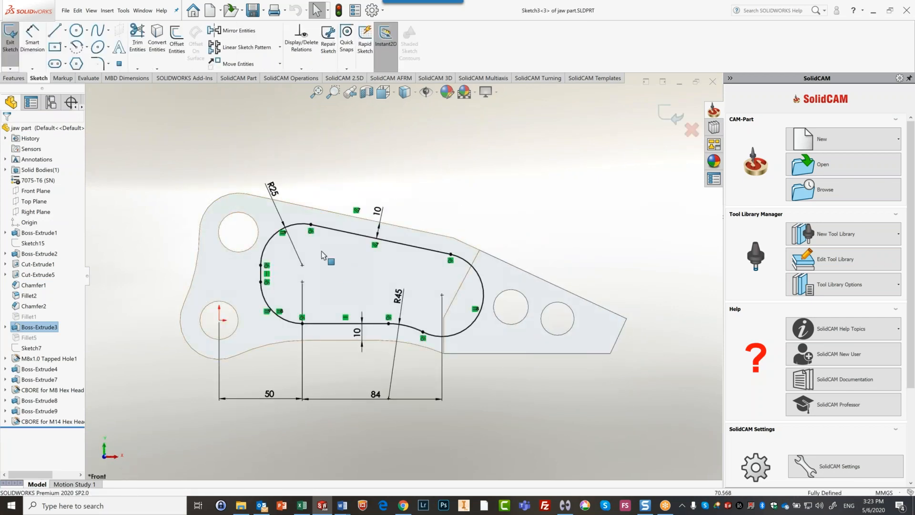
double_click(376, 217)
text(15)
key(Return)
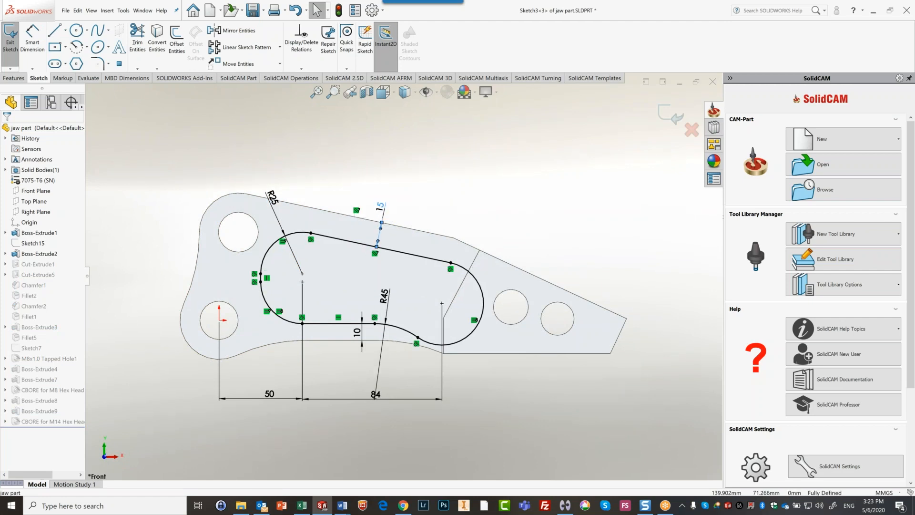
click(664, 118)
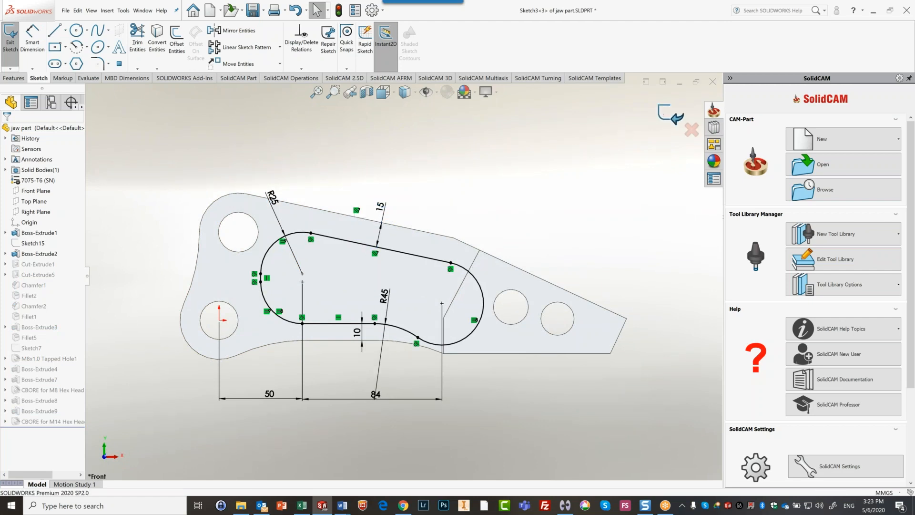
- Dismiss the rebuild warning and close the jaw part model, saving all modified documents
click(711, 84)
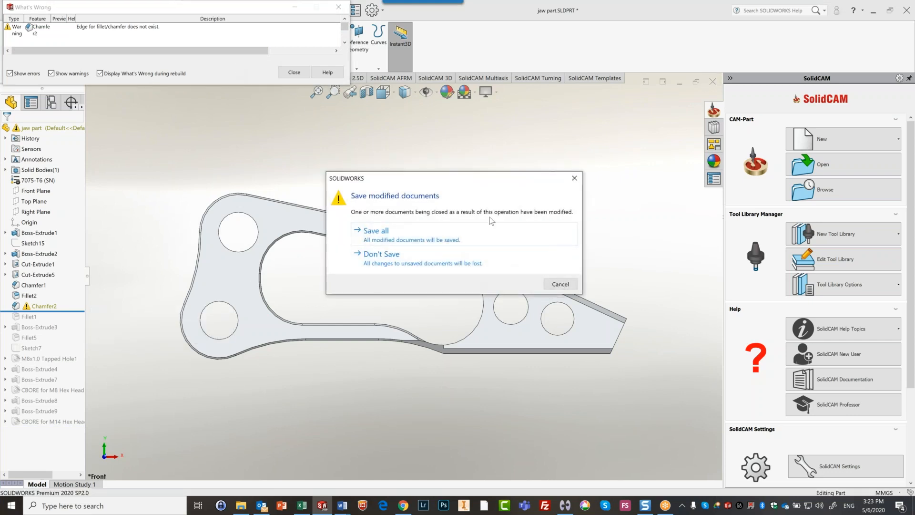
click(574, 177)
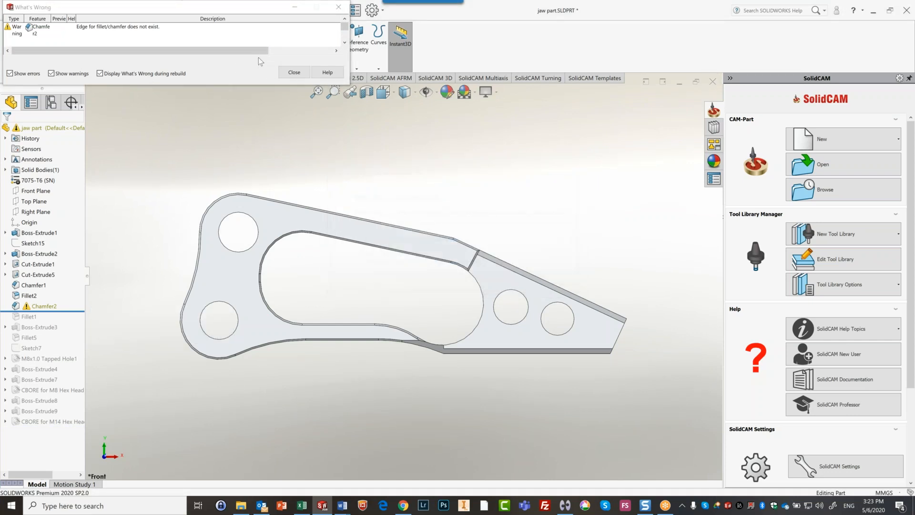
click(294, 72)
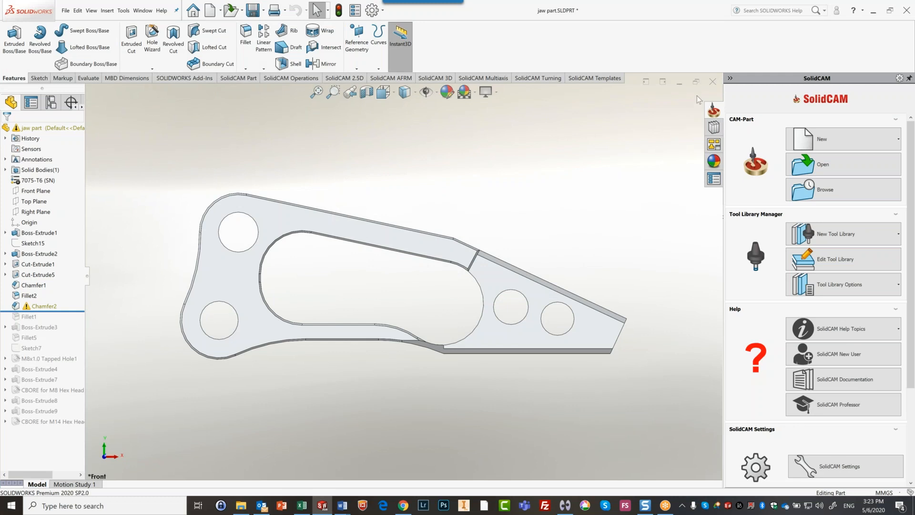
click(711, 85)
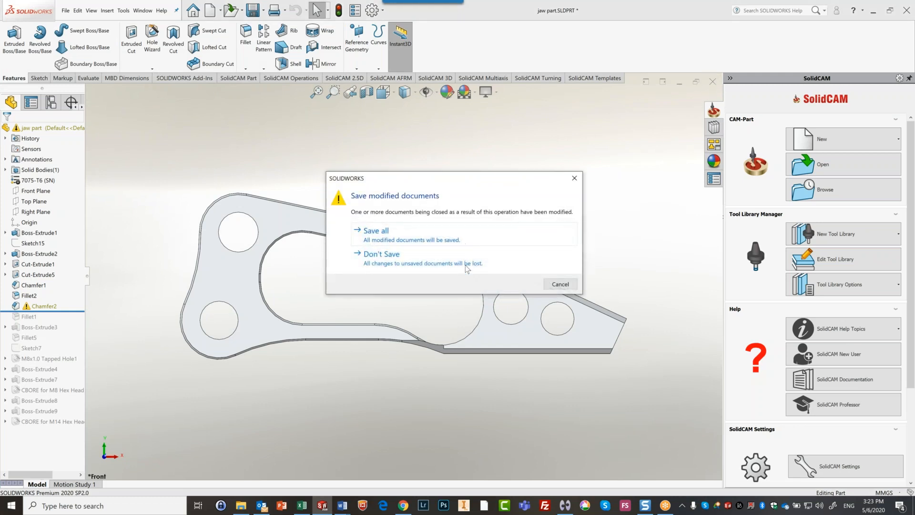
click(383, 231)
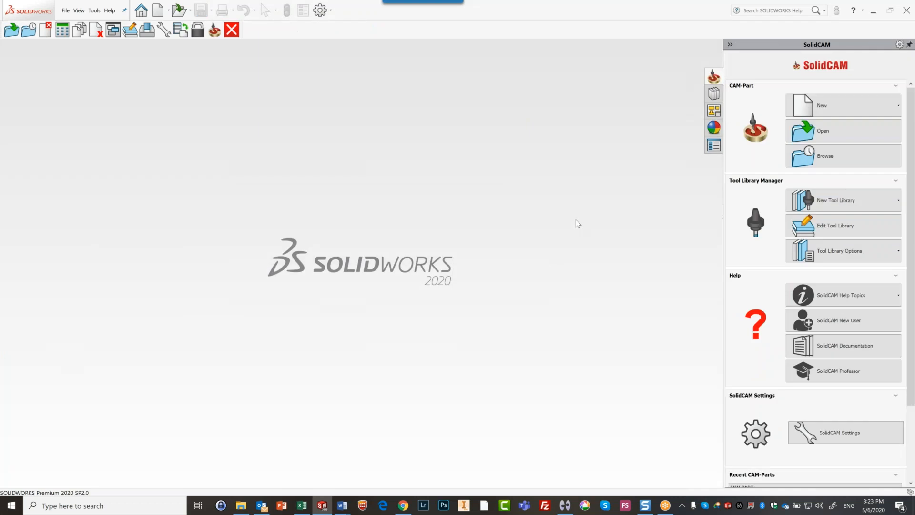
- Open the recent JAW PART reva CAM-part and accept replacing its changed design model
click(28, 31)
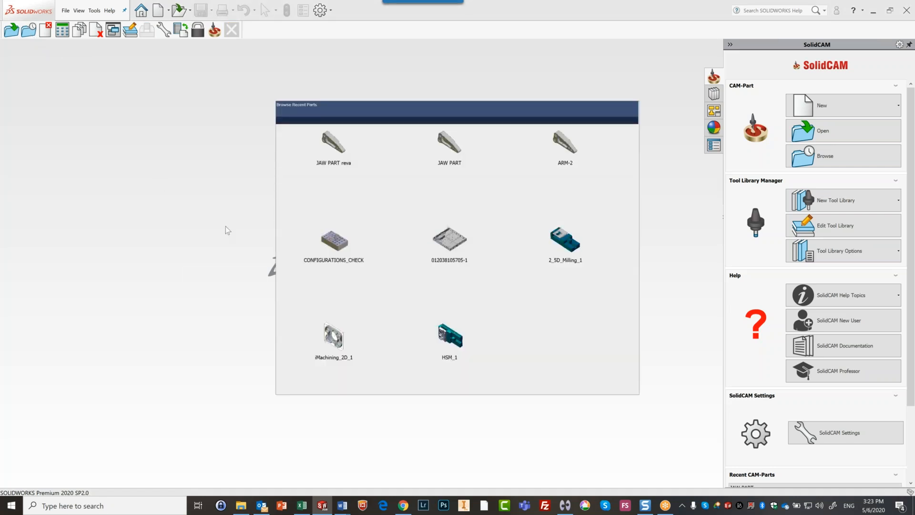
click(328, 164)
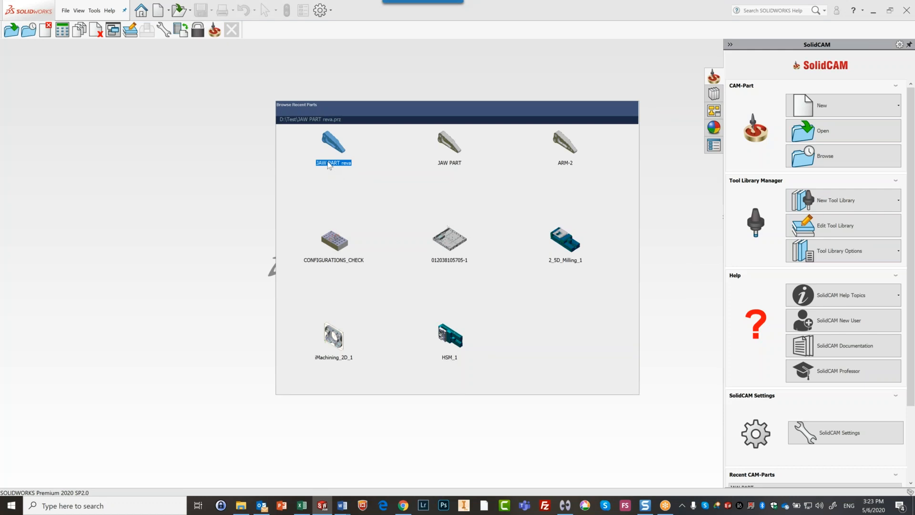
double_click(328, 164)
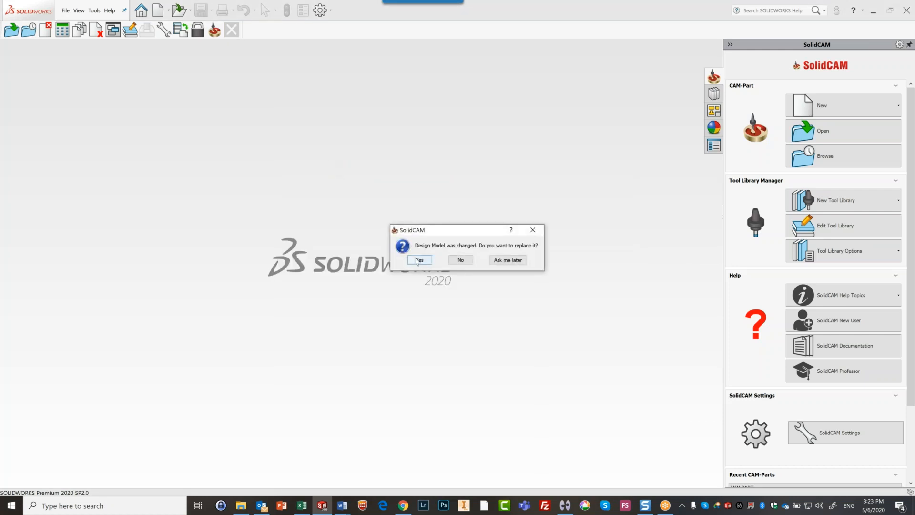
click(419, 261)
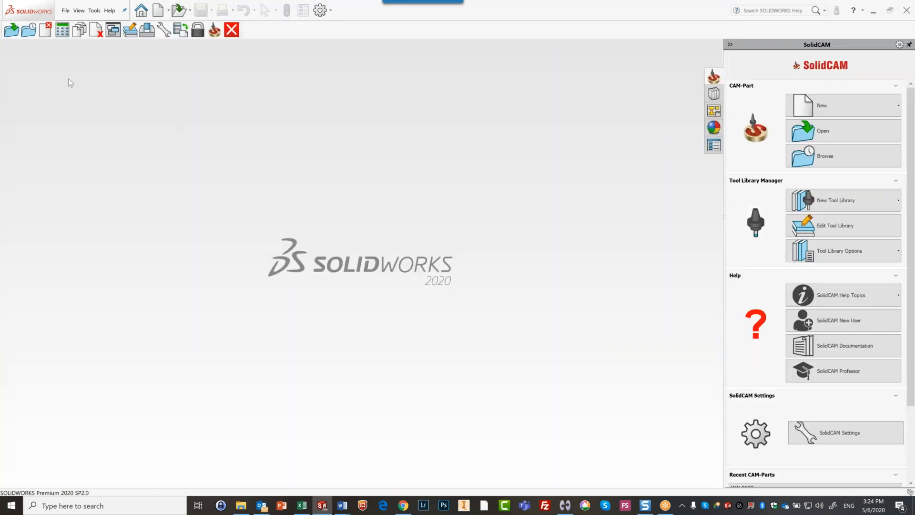
- Open the recent JAW PART CAM-part without replacing its changed design model
click(28, 30)
click(451, 151)
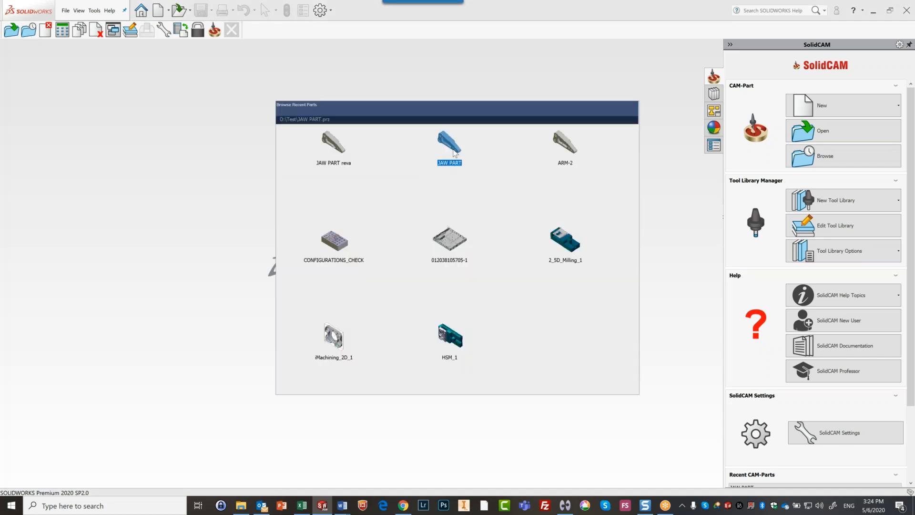
click(443, 178)
click(443, 165)
double_click(450, 145)
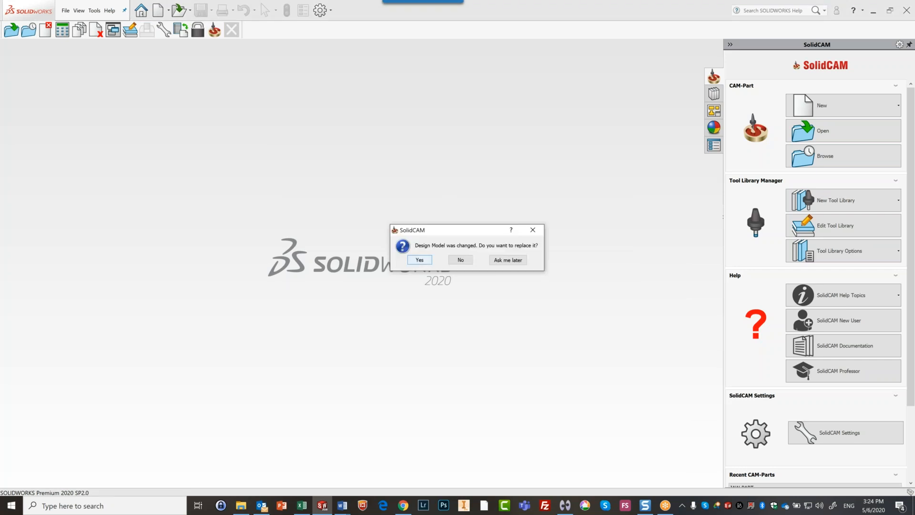
click(462, 261)
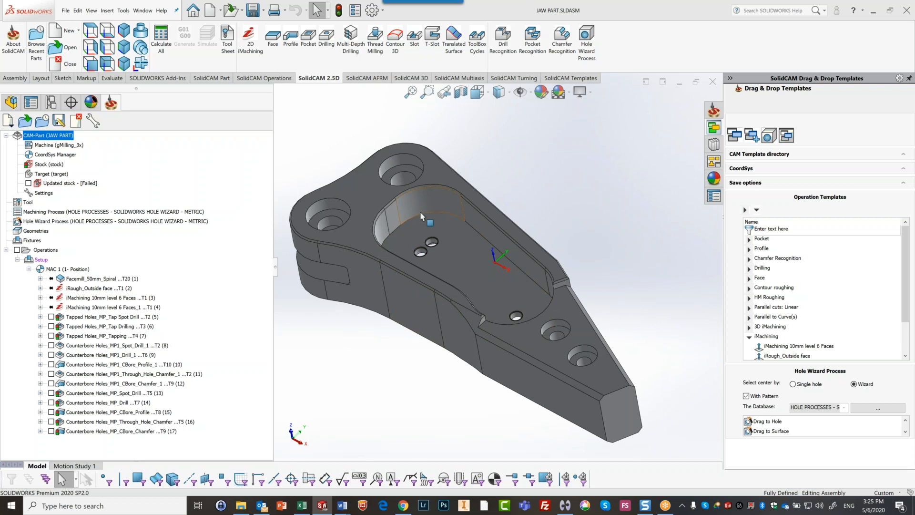
- Calculate the Facemill_50mm_Spiral, iRough_Outside face and both iMachining operations, and display only the iMachining 10mm level 6 Faces tool path
middle_drag(442, 244, 477, 256)
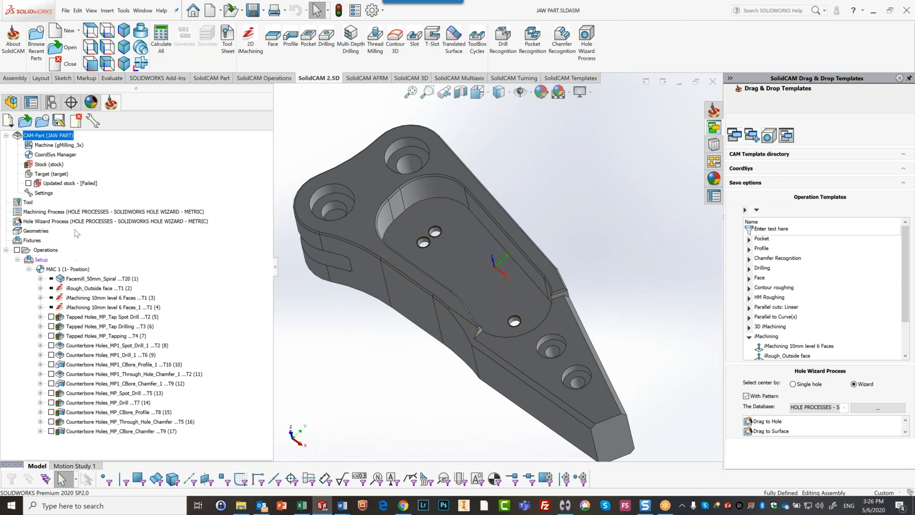
click(75, 280)
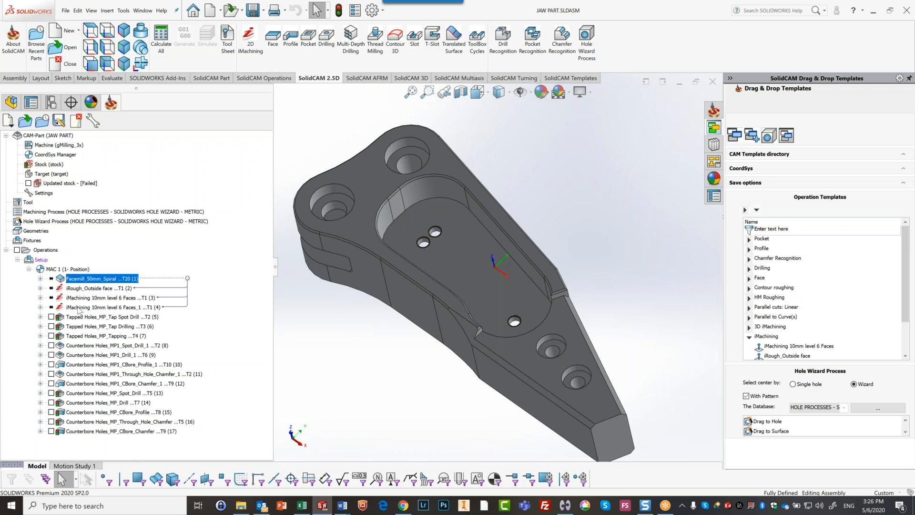
shift+click(77, 308)
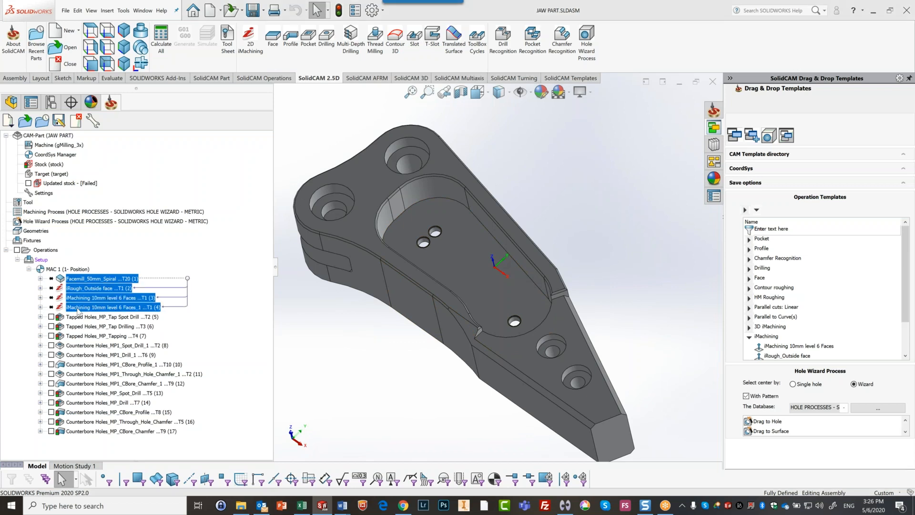
right_click(78, 311)
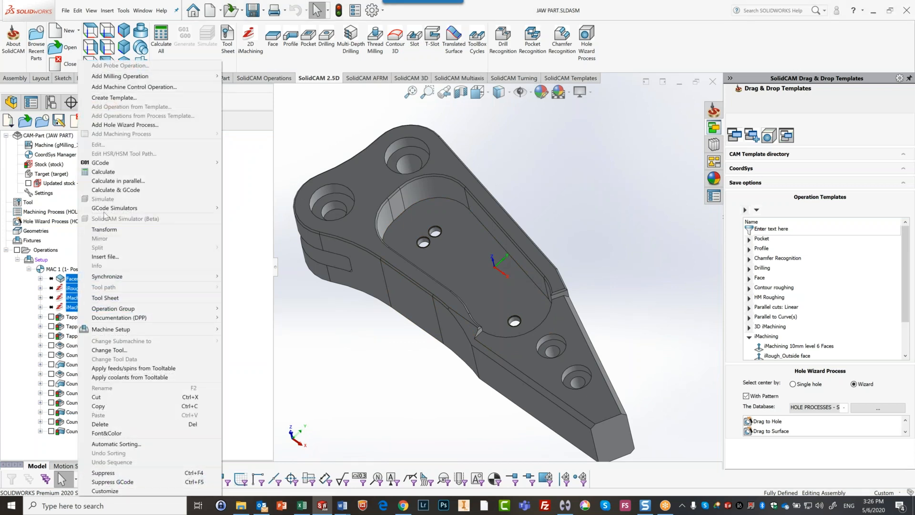
click(111, 173)
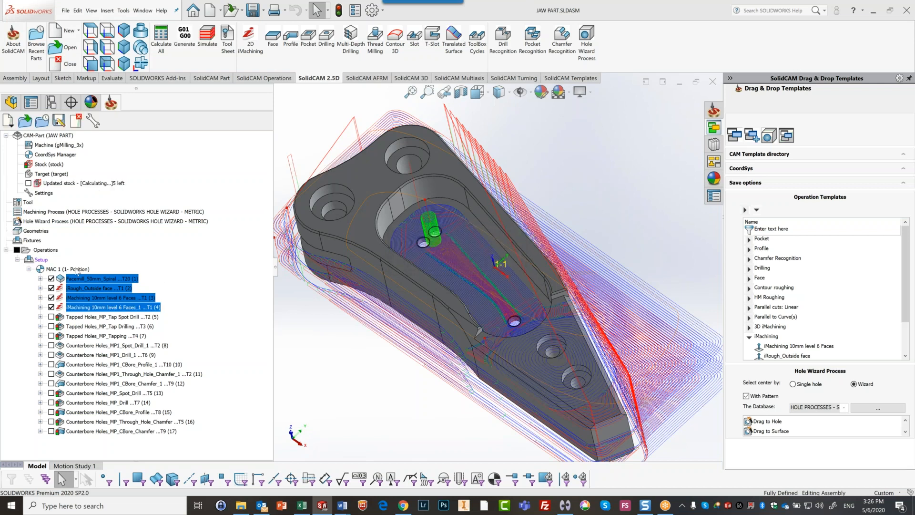
click(16, 250)
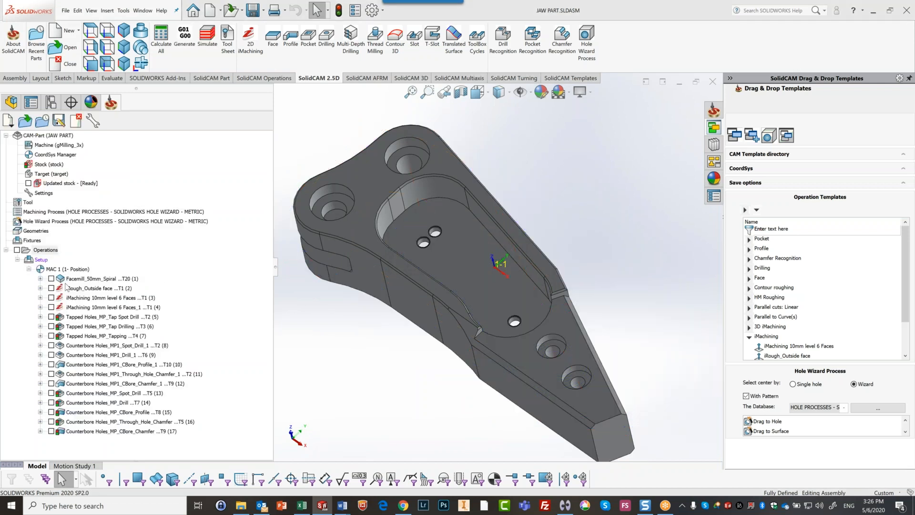
click(51, 298)
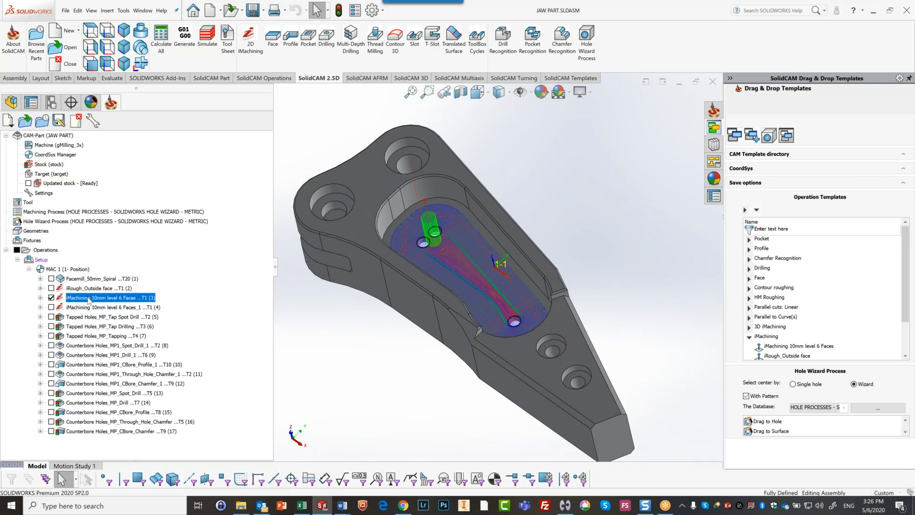
- Add a new end mill with 50 mm diameter and assign it to the iMachining 10mm level 6 Faces operation
double_click(88, 301)
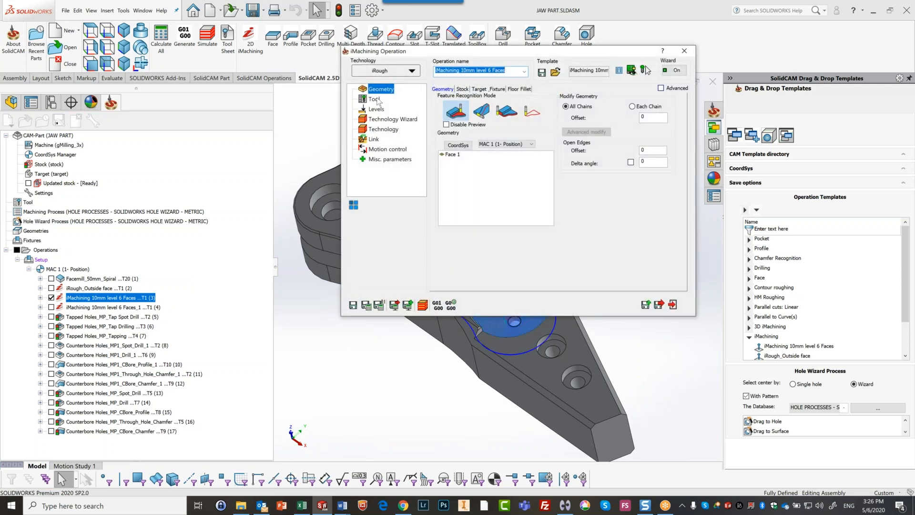
click(377, 99)
click(483, 213)
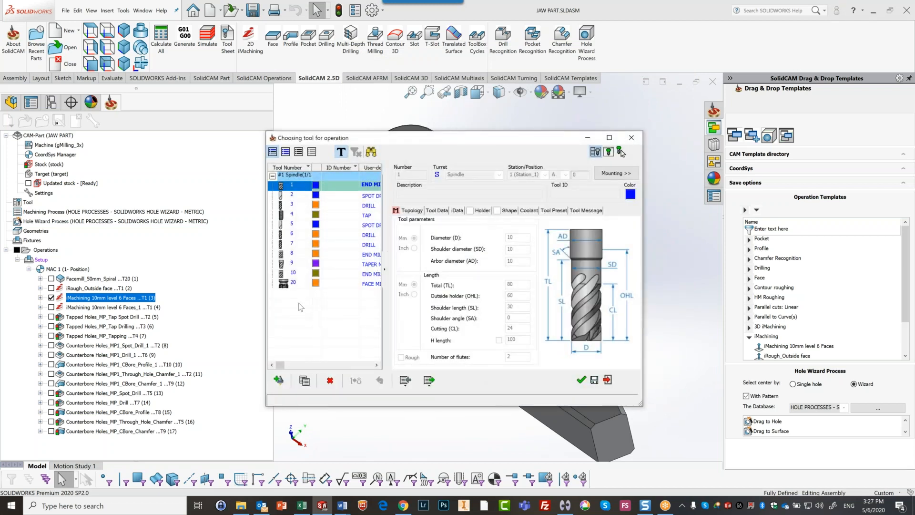
click(279, 379)
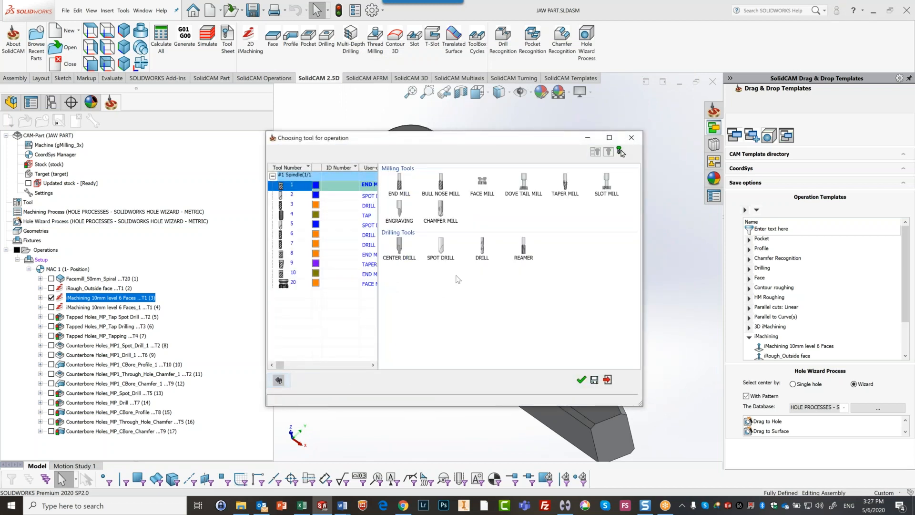
click(398, 187)
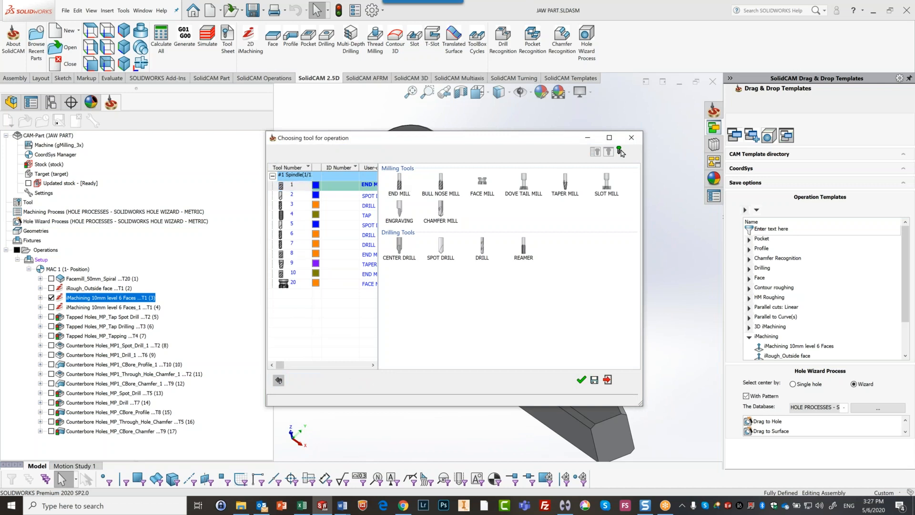
double_click(399, 190)
click(512, 236)
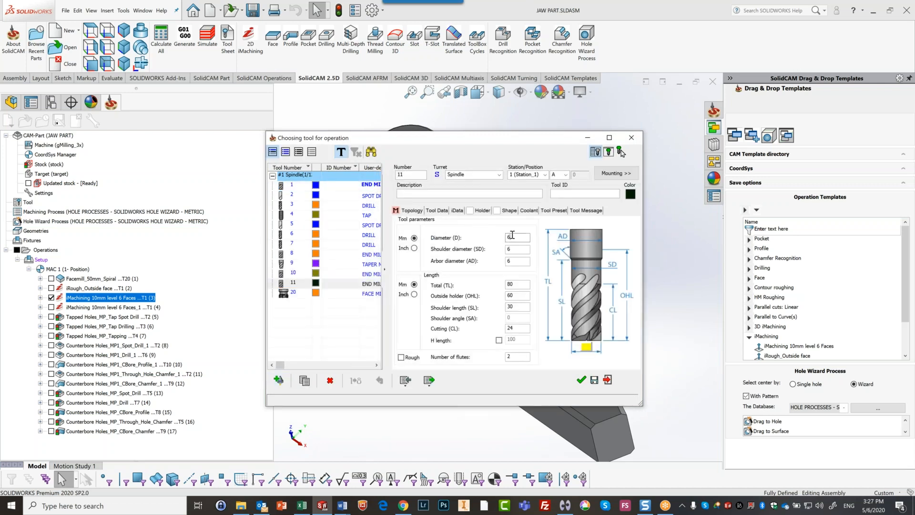
text(50)
key(Tab)
key(Tab)
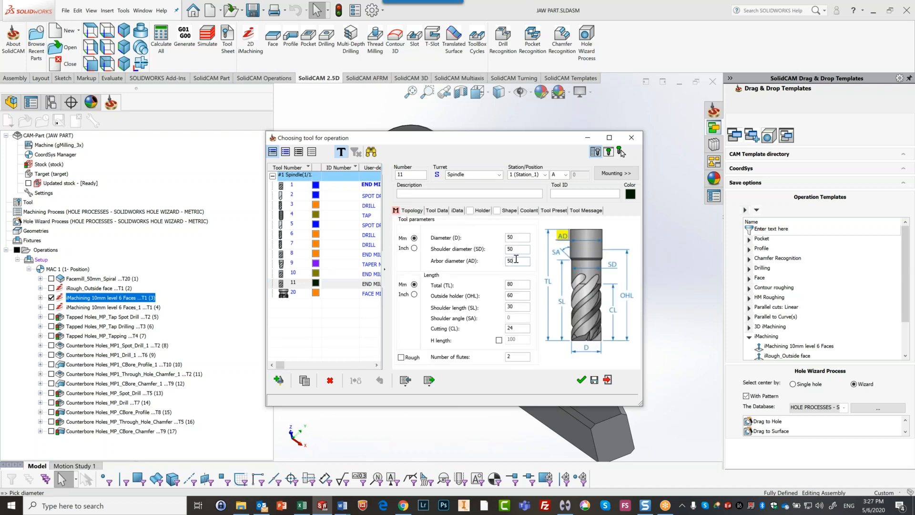
click(580, 380)
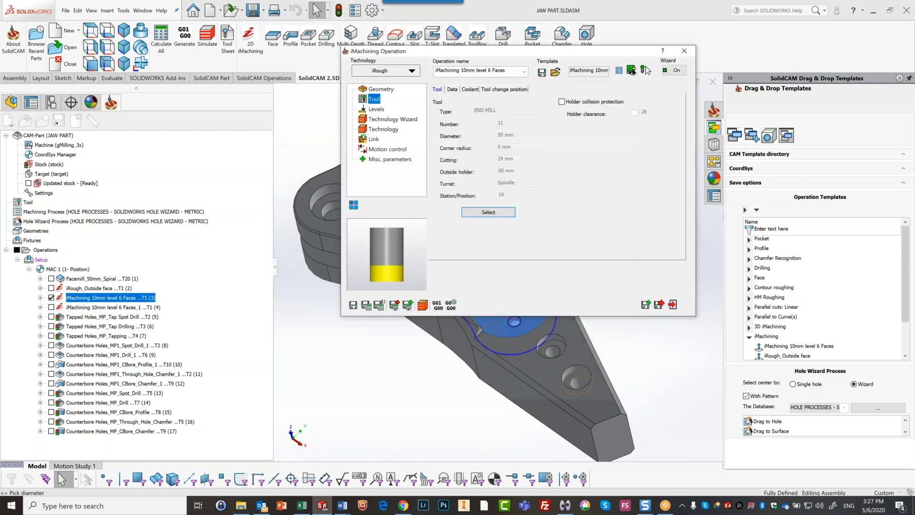
- Save and calculate the iMachining 10mm level 6 Faces operation with its new tool, and exit the operation
click(366, 306)
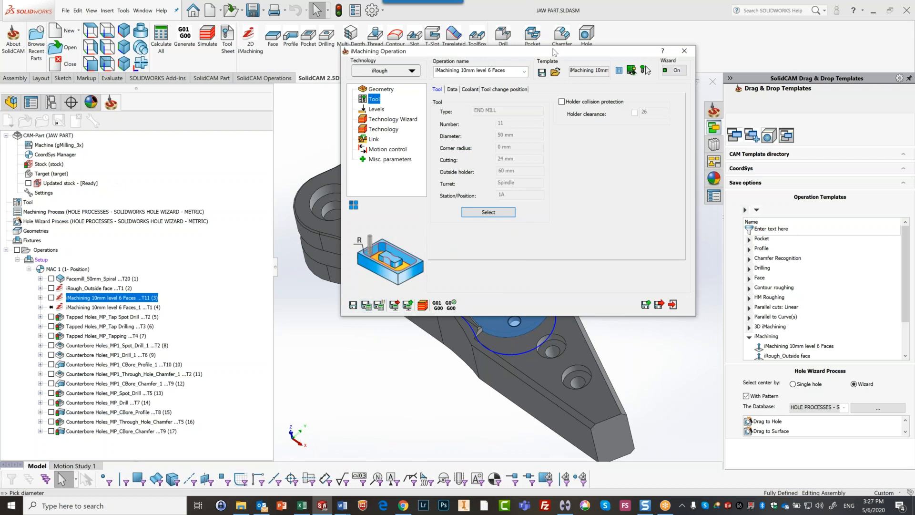
drag(554, 52, 534, 65)
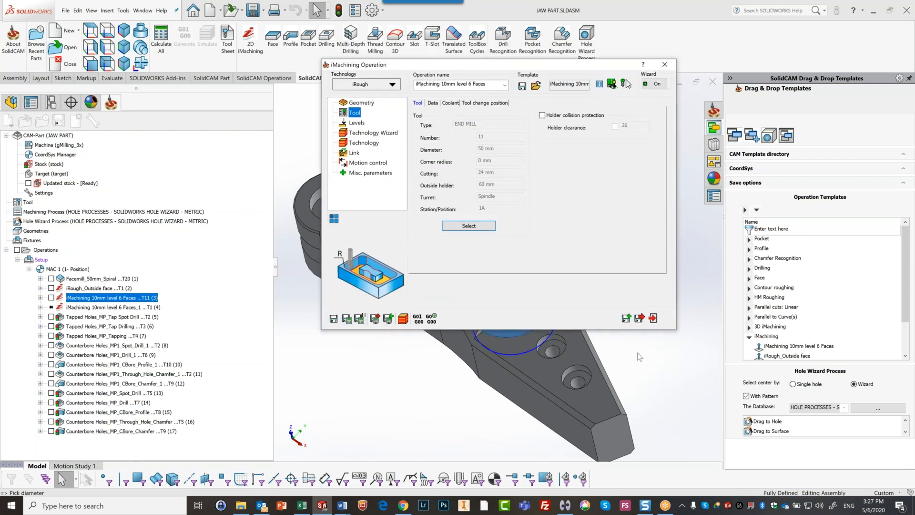
click(652, 318)
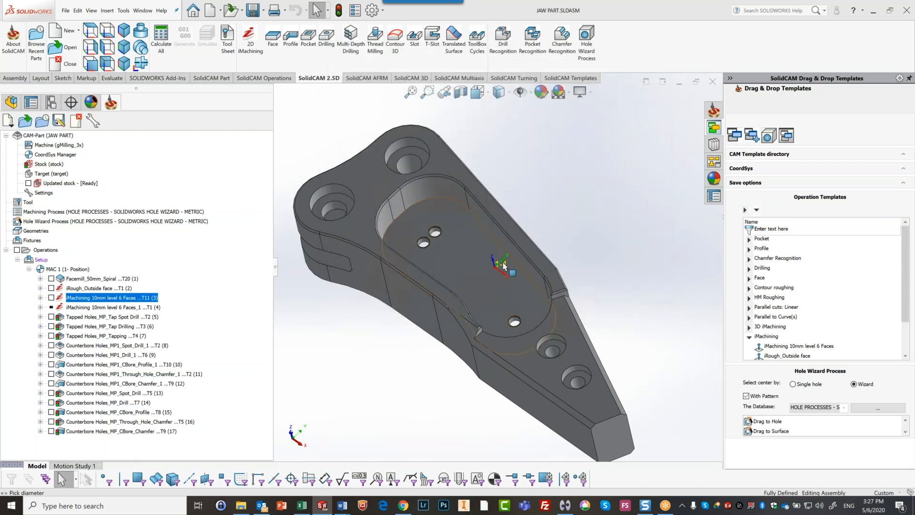
mouse_move(521, 288)
middle_down()
mouse_move(514, 320)
mouse_move(517, 286)
middle_up()
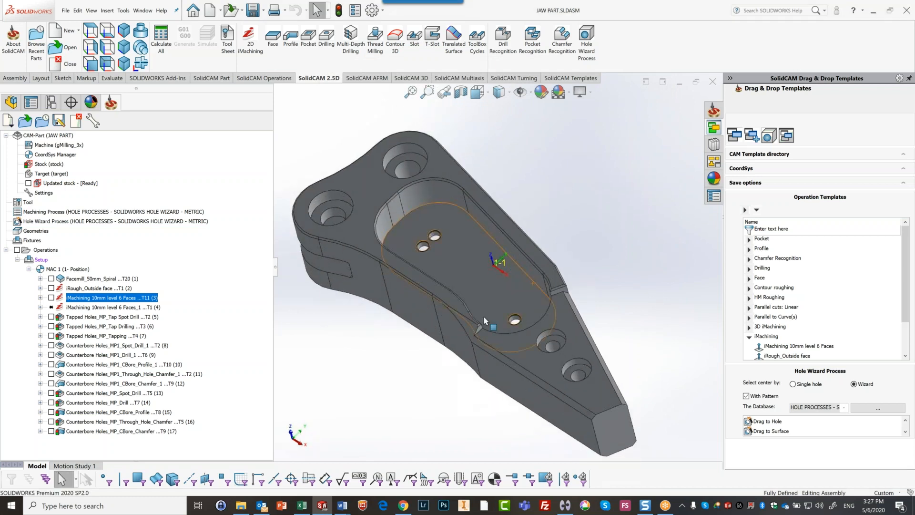